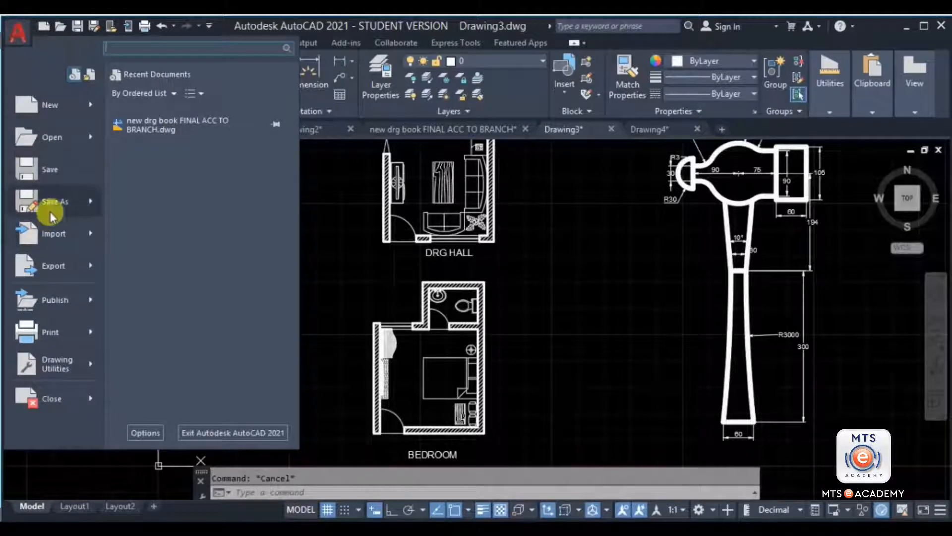
Start saving the drawing as a new file and enter xyz as its file name.
key("Escape")
key("ctrl+shift+s")
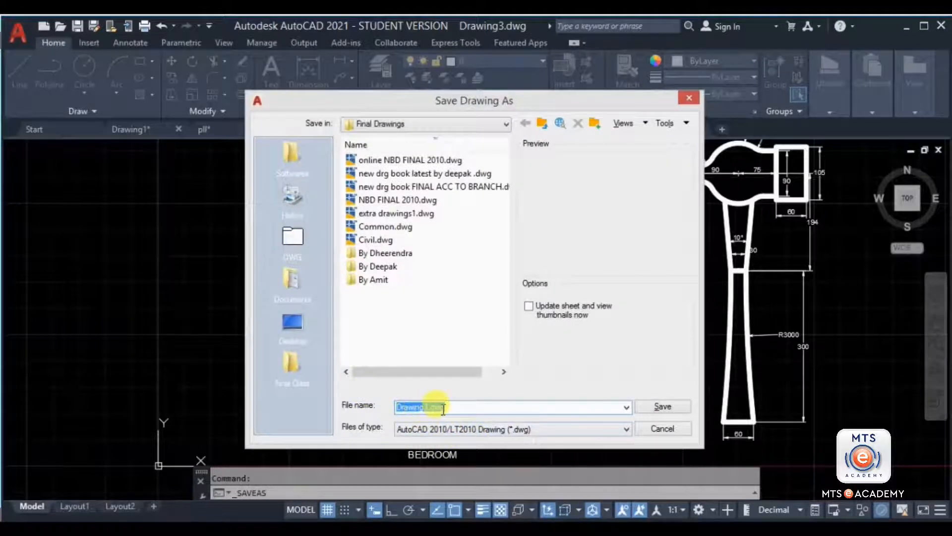
type("x")
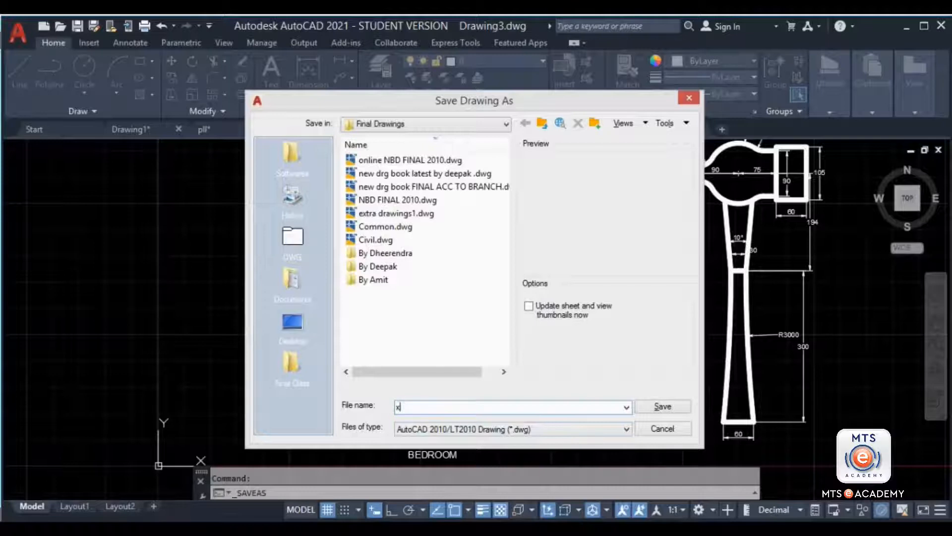
type("yz")
Create a new folder inside Documents, open it, and save the xyz drawing there.
left_click(295, 289)
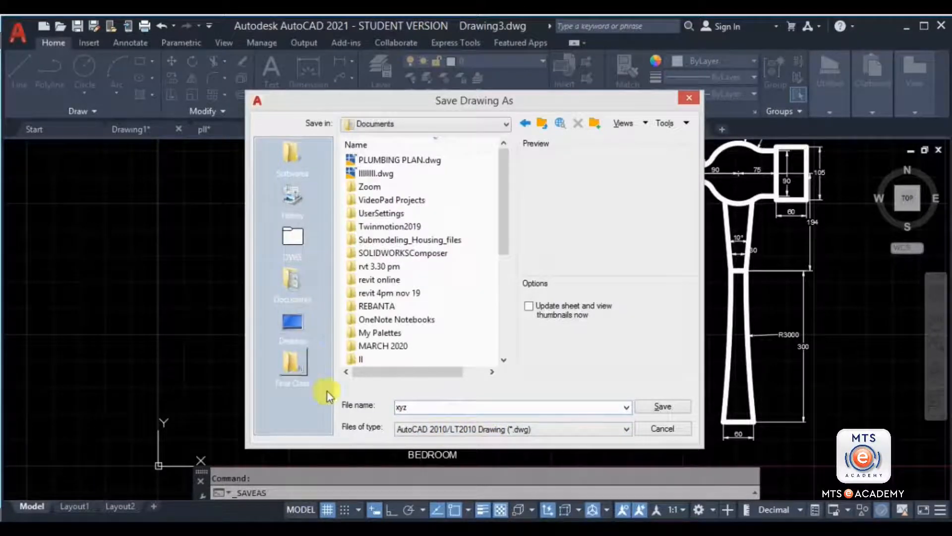
left_click_drag(503, 225, 507, 366)
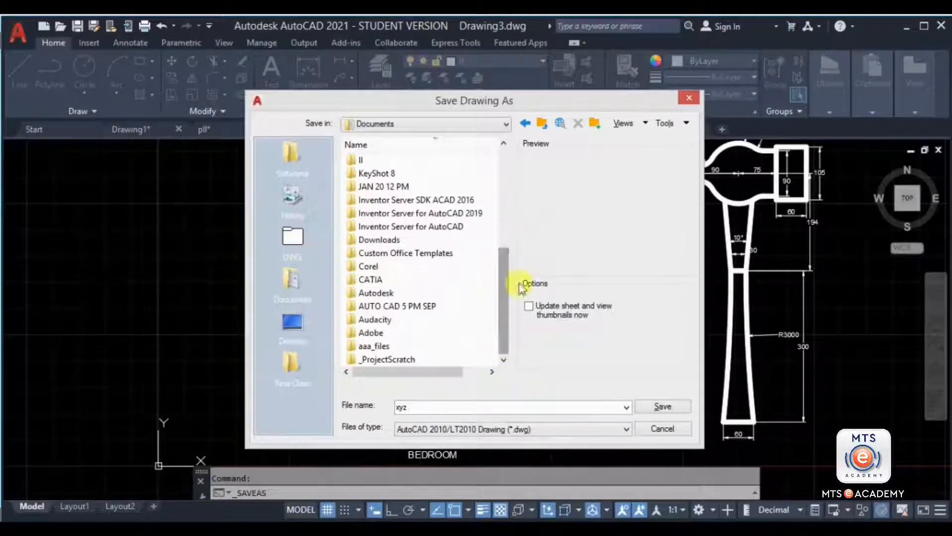
left_click(592, 122)
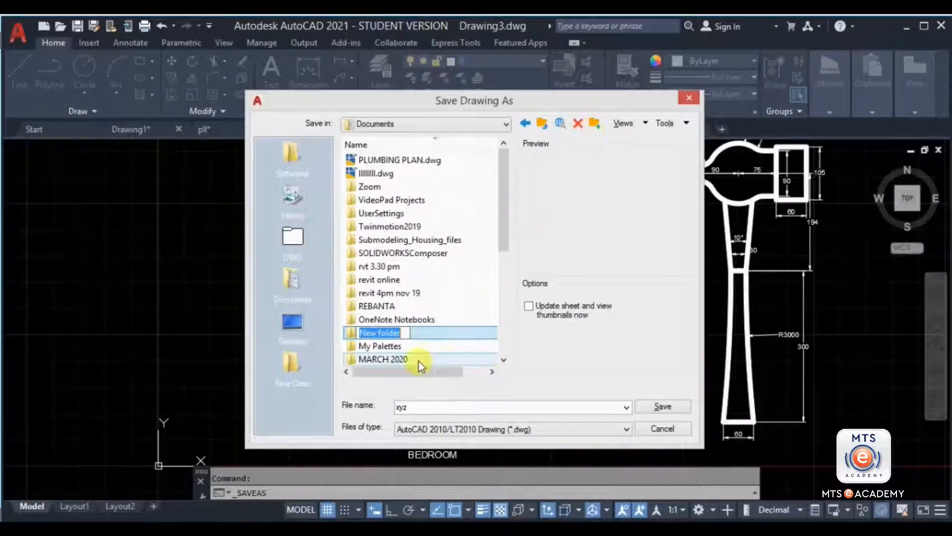
double_click(434, 340)
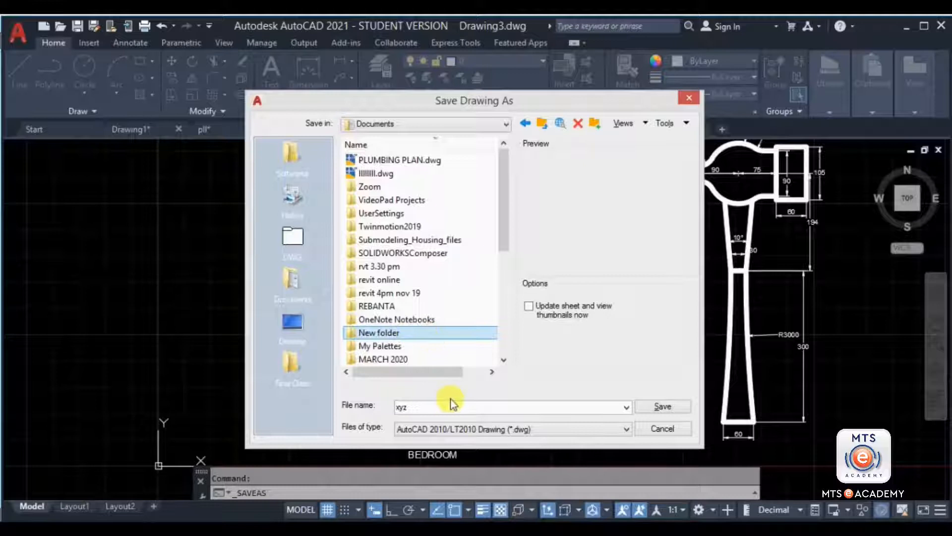
left_click(680, 407)
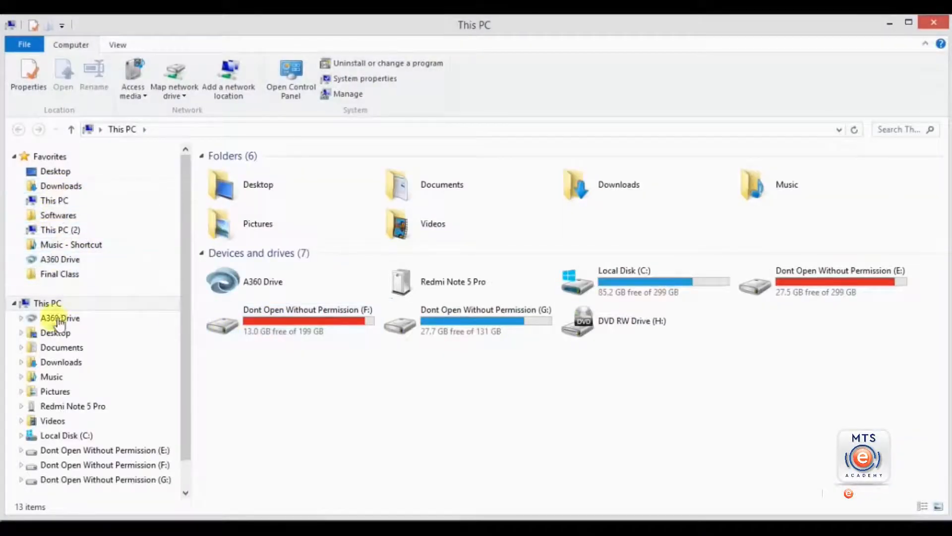
Check in File Explorer that the new folder in Documents contains the saved drawing, and return to the xyz drawing in AutoCAD.
left_click(61, 347)
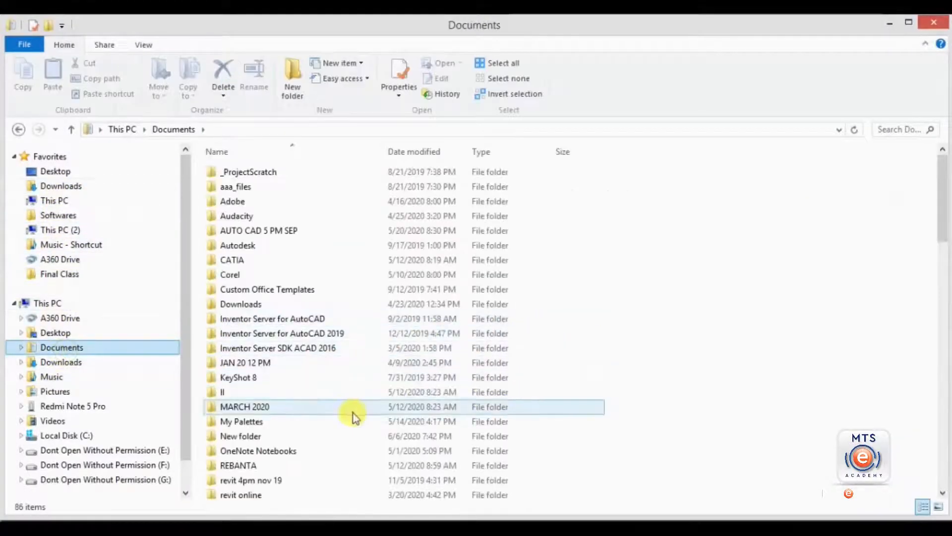
double_click(274, 436)
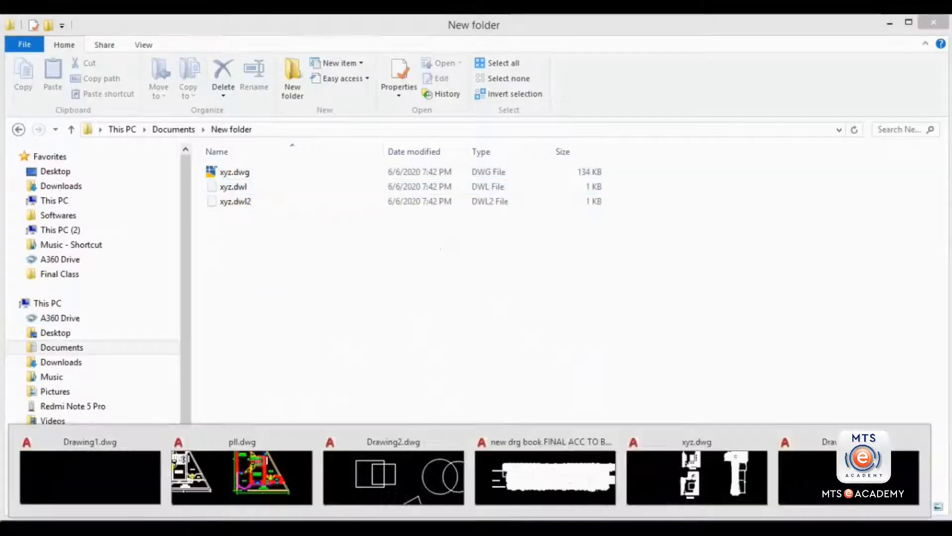
left_click(691, 479)
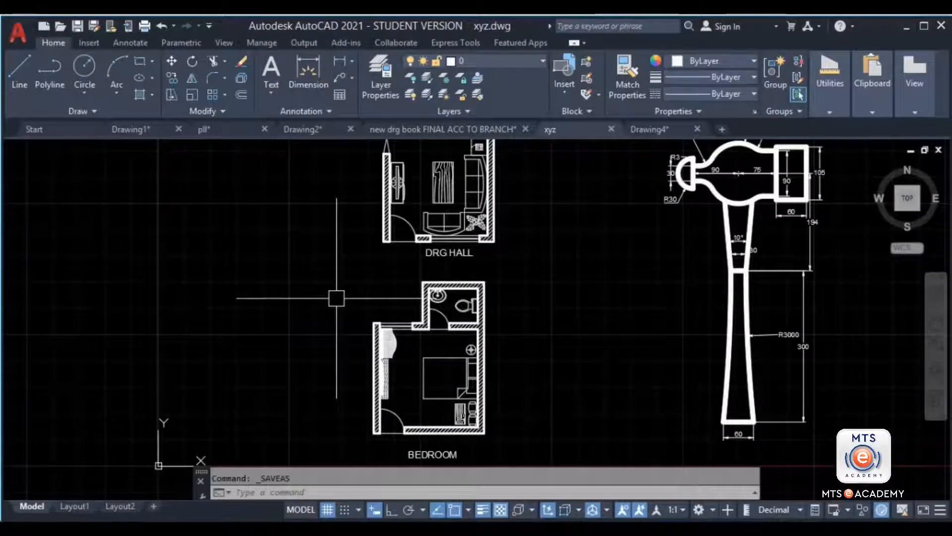
mouse_move(319, 278)
middle_mouse_down()
mouse_move(314, 341)
mouse_move(310, 321)
middle_mouse_up()
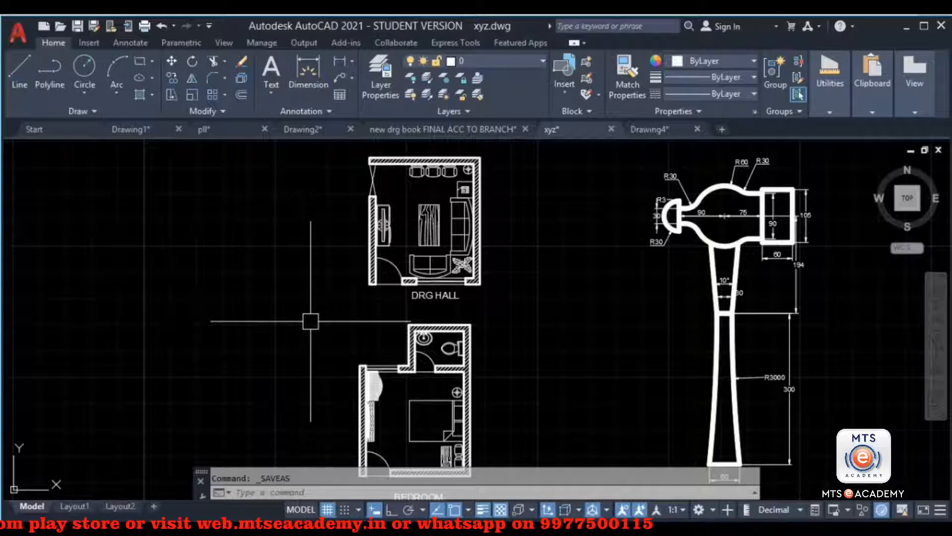
key("ctrl+p")
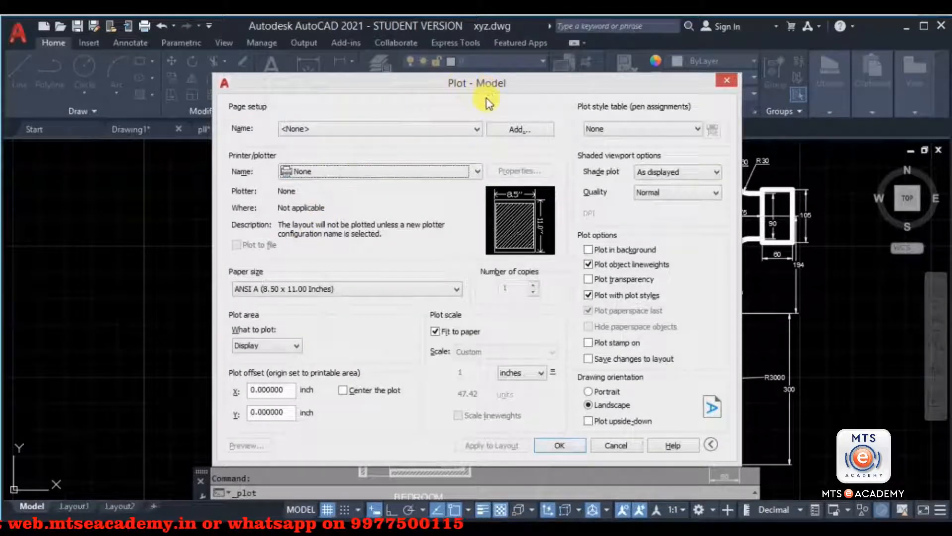
left_click(727, 81)
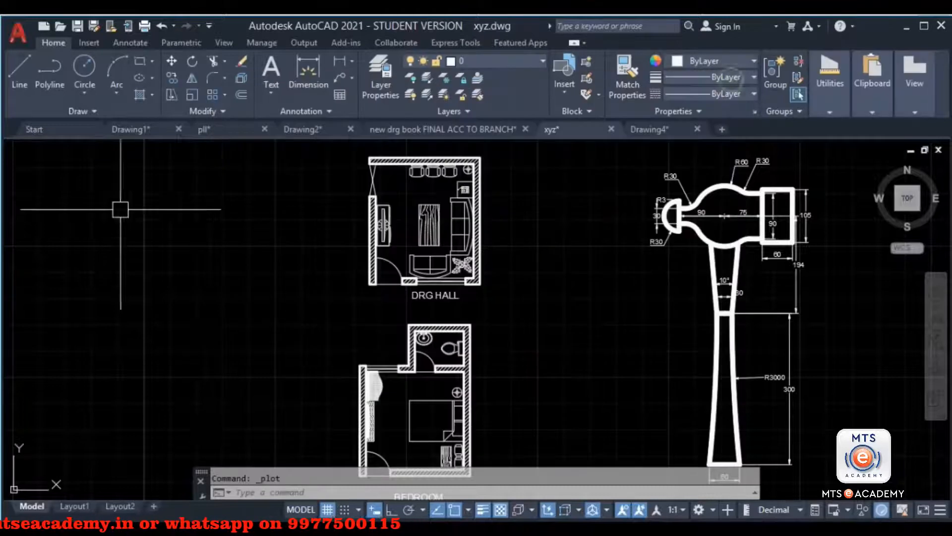
left_click(302, 44)
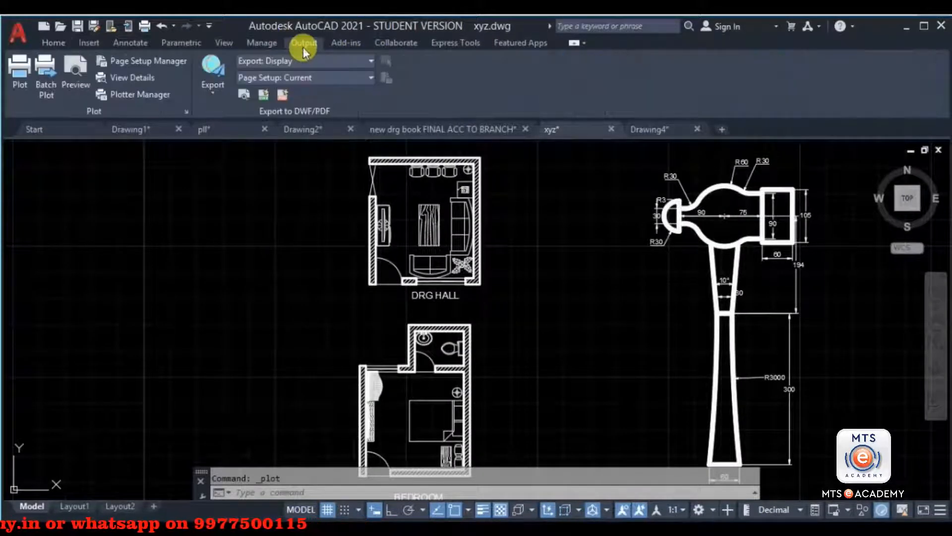
left_click(23, 74)
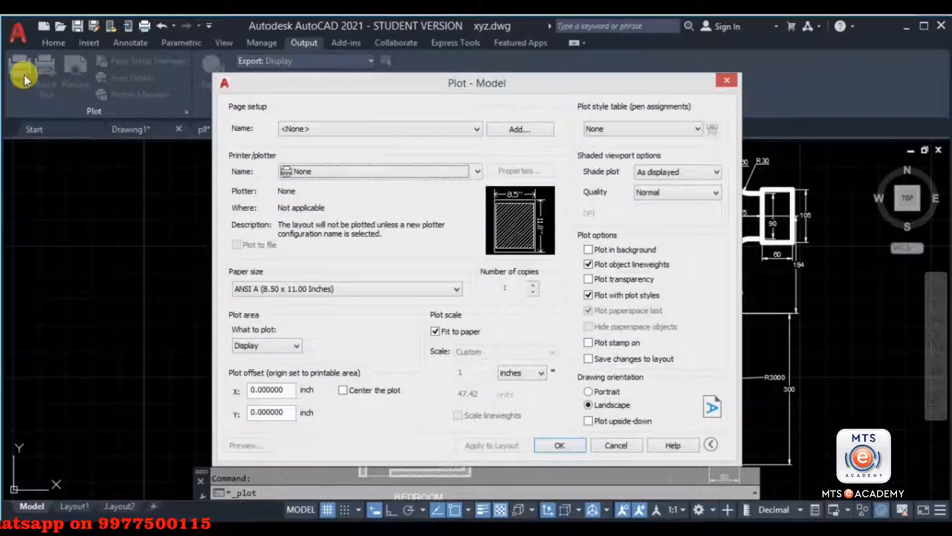
left_click(727, 82)
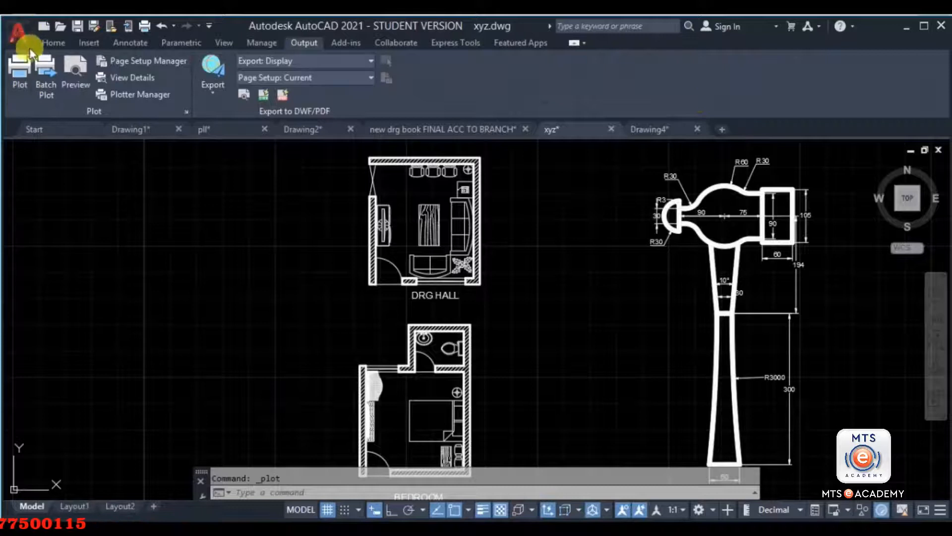
left_click(19, 33)
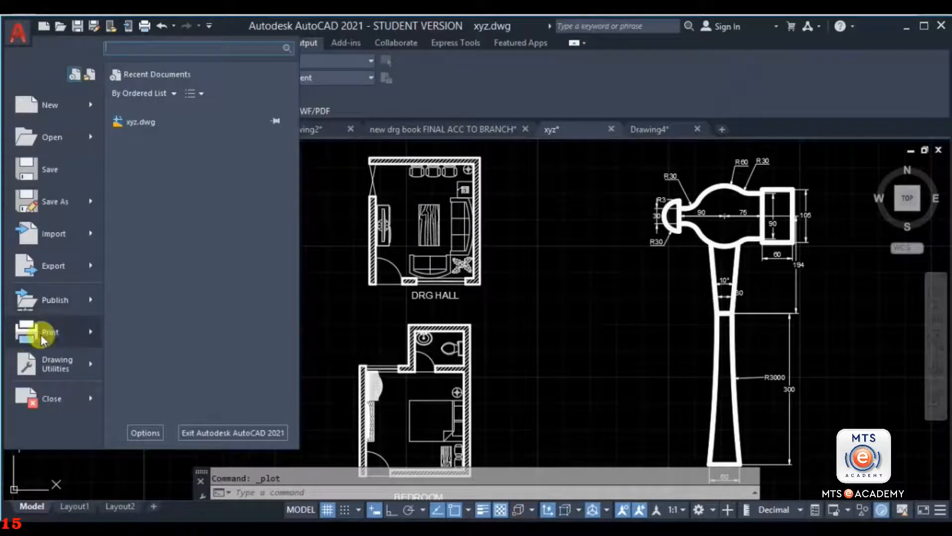
mouse_move(52, 331)
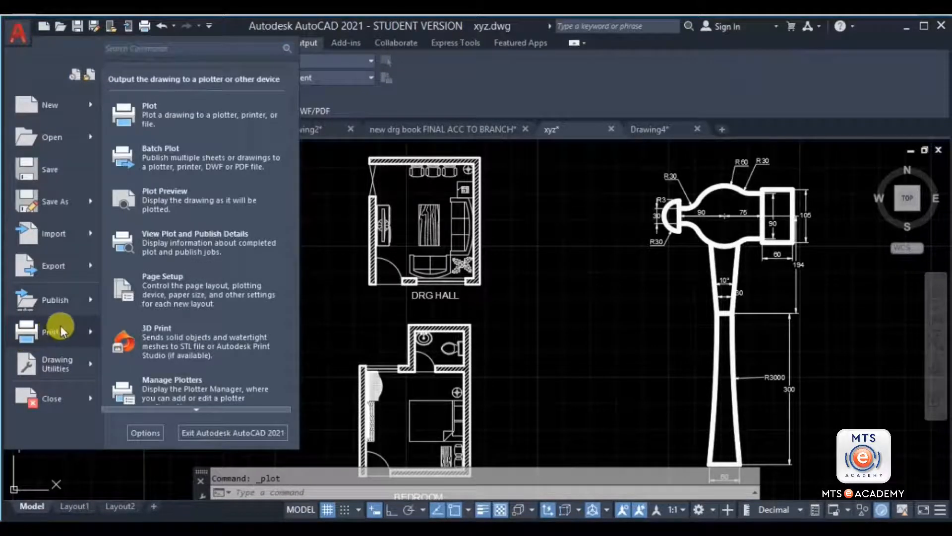
left_click(226, 113)
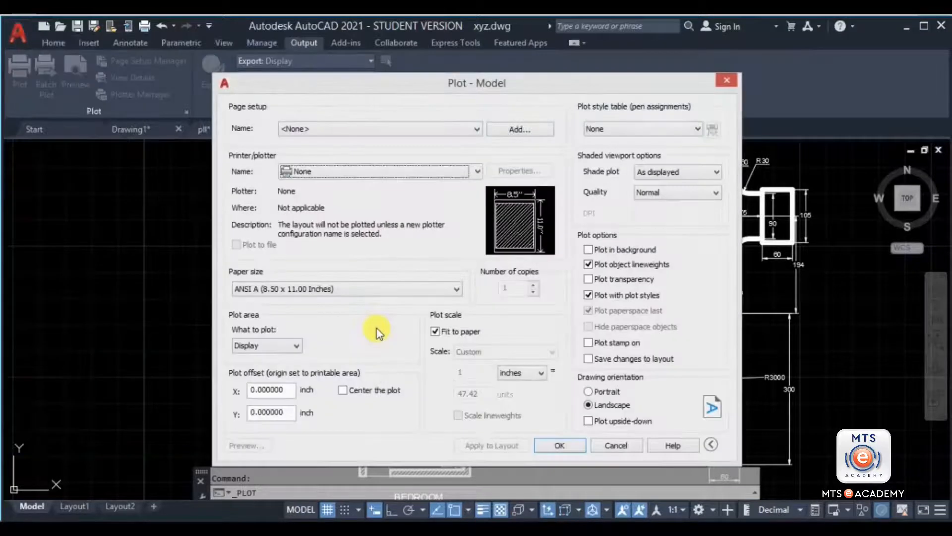
left_click(617, 445)
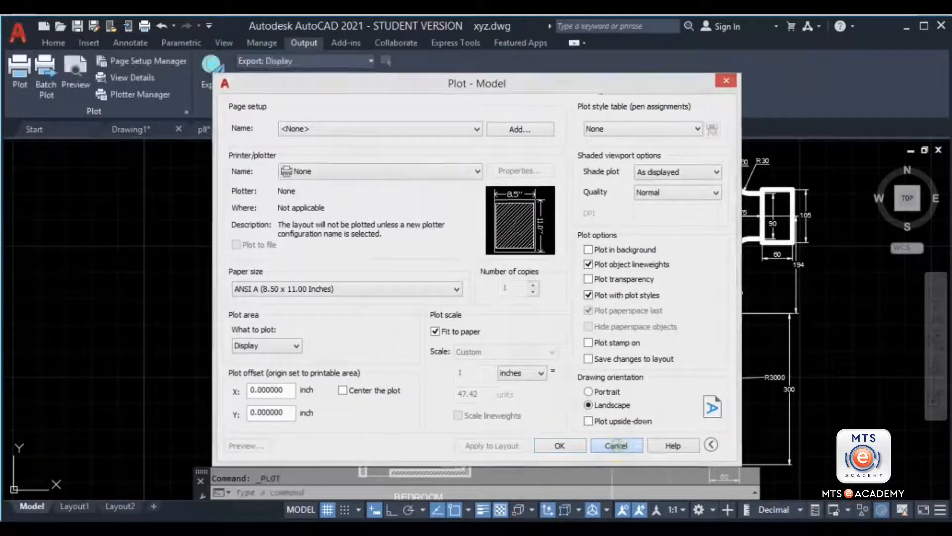
Open the plot settings for the drawing with all options expanded and choose AutoCAD PDF (High Quality Print).pc3 as the plotter.
scroll(455, 282, "up", 5)
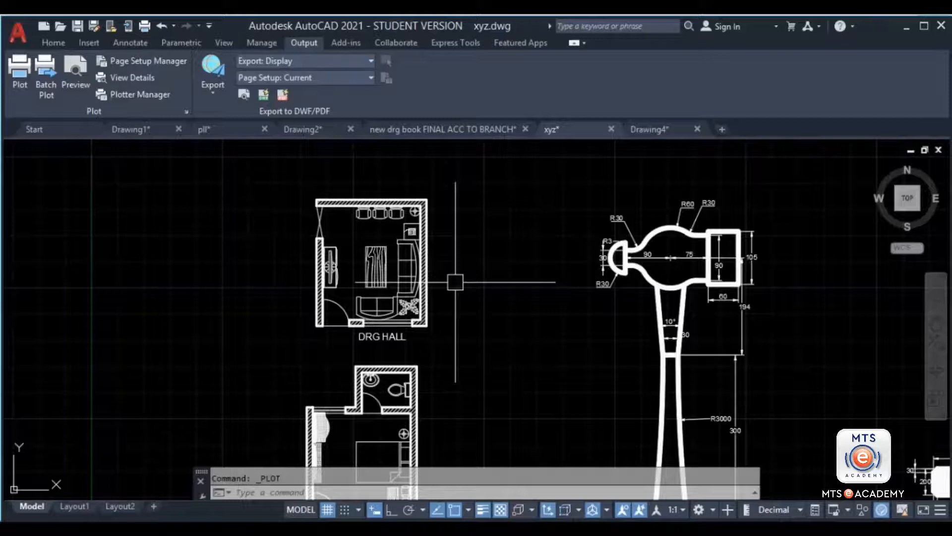
key("ctrl+p")
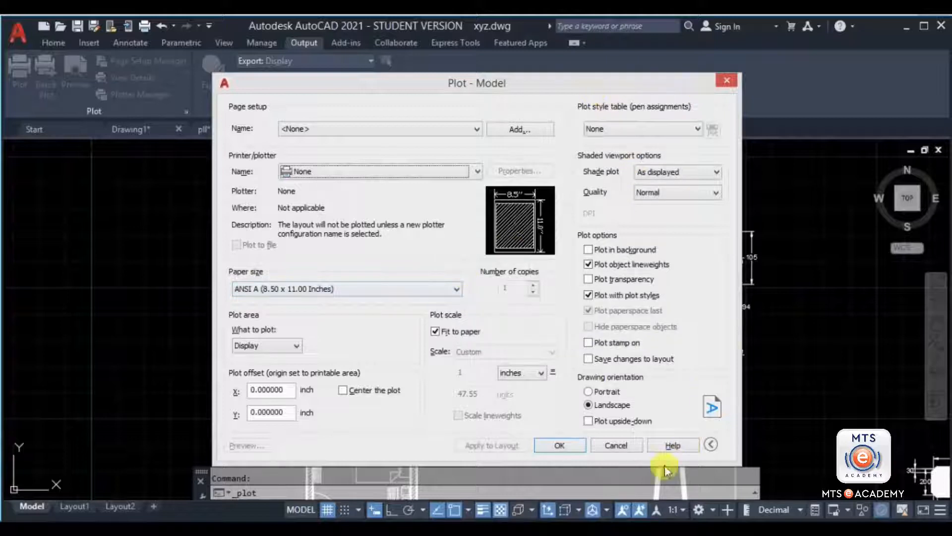
left_click(711, 442)
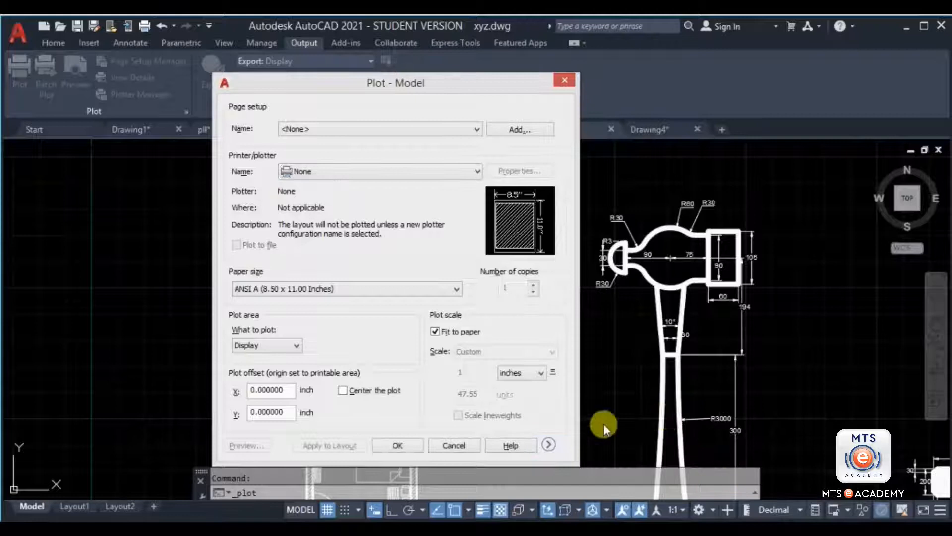
left_click(548, 444)
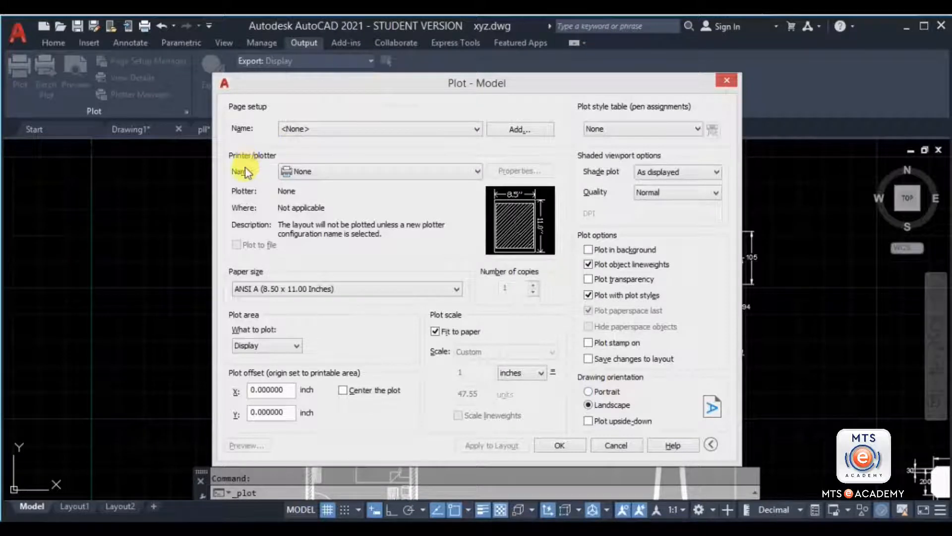
left_click(319, 173)
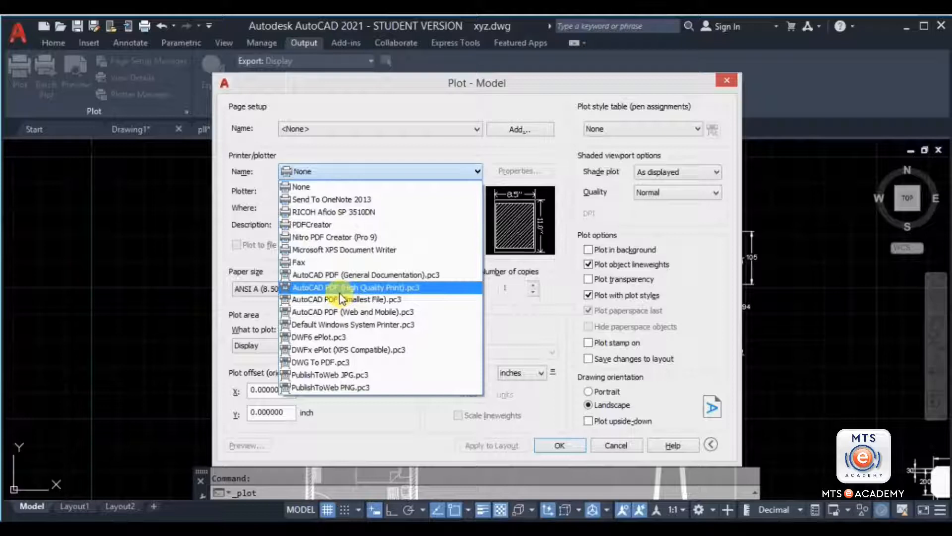
left_click(367, 290)
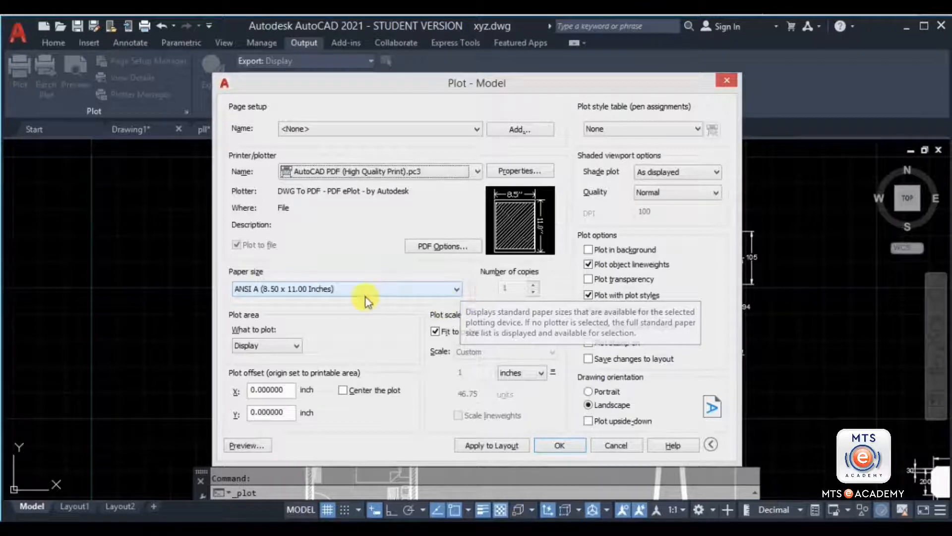
Browse the available paper sizes and choose ANSI A (8.50 x 11.00 Inches) for the plot.
left_click(456, 291)
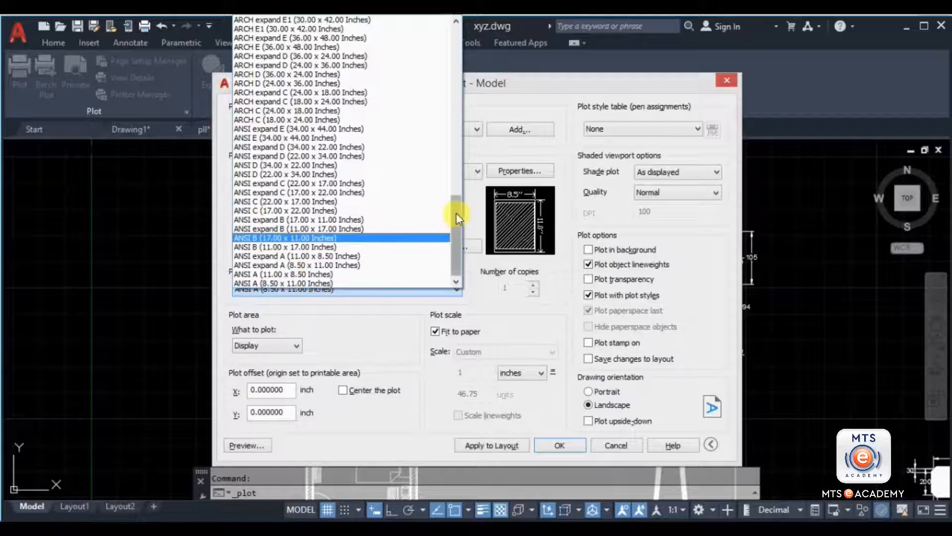
left_click_drag(456, 213, 453, 141)
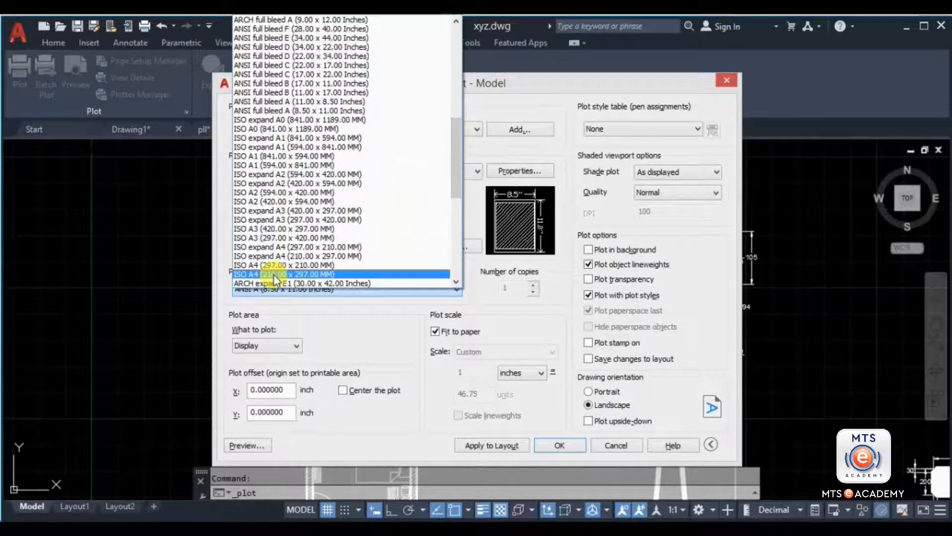
left_click_drag(455, 142, 447, 255)
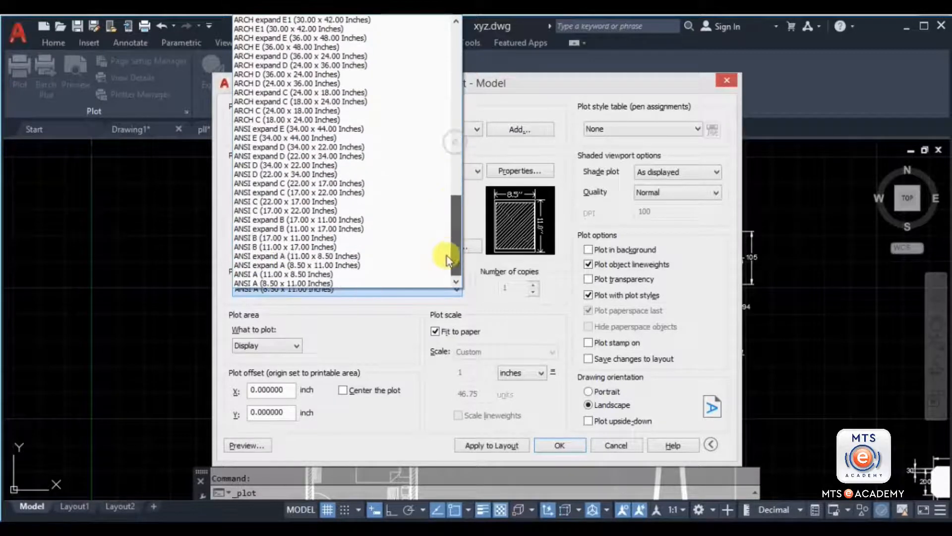
left_click(289, 284)
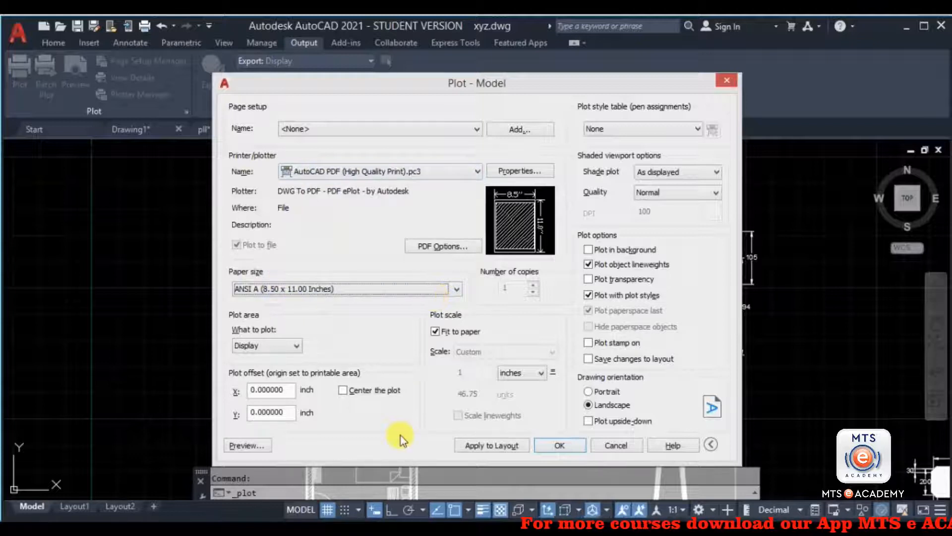
Center the plot on the paper, try portrait orientation, and set the drawing orientation to landscape.
left_click(367, 393)
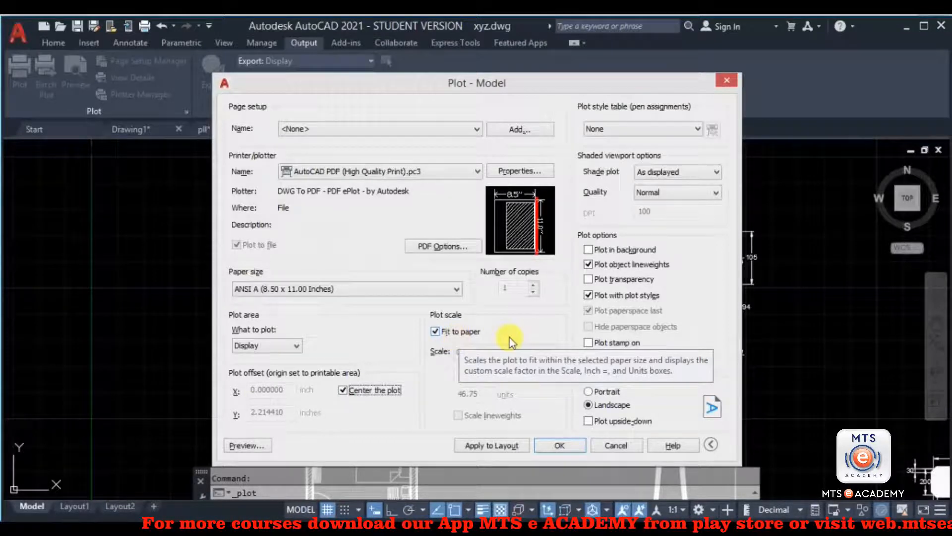
left_click(609, 393)
left_click(608, 391)
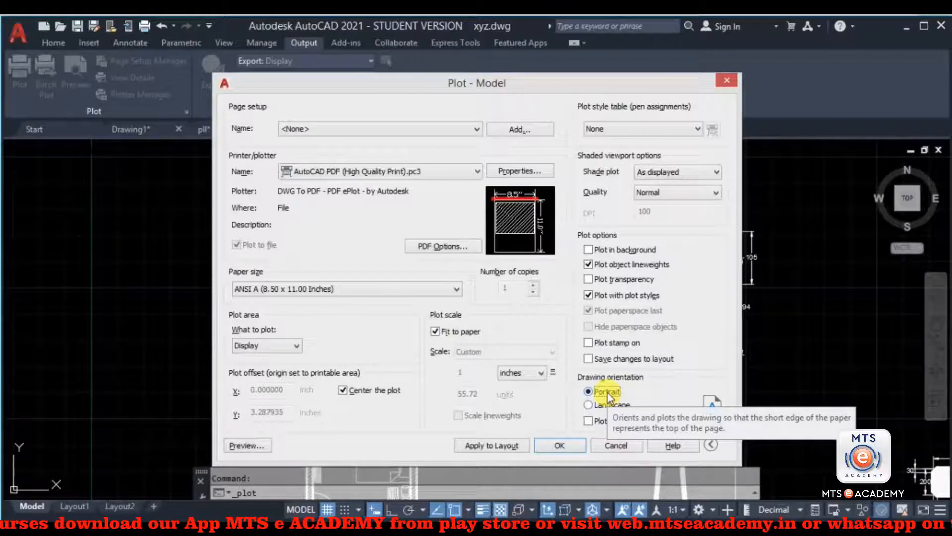
left_click(608, 405)
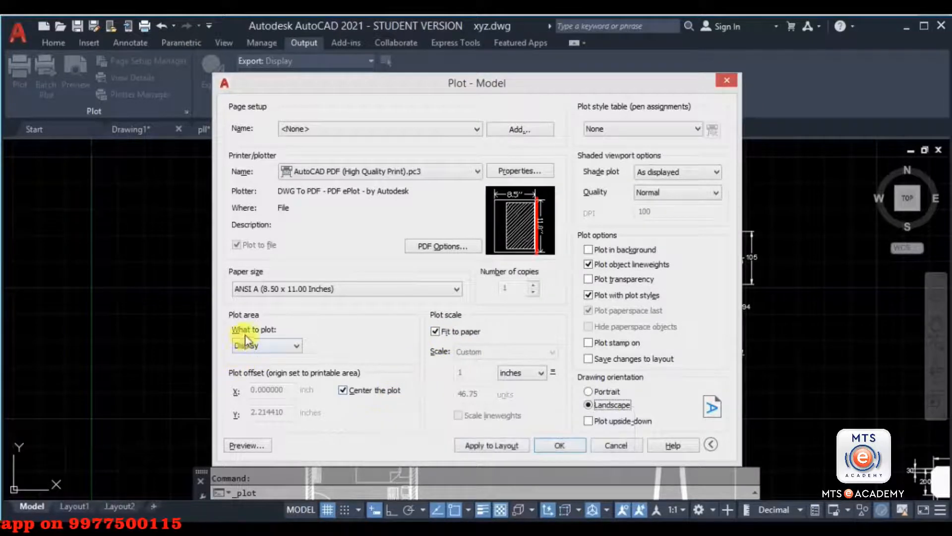
Set the plot area to a window enclosing the DRG HALL floor plan and its label.
left_click(273, 343)
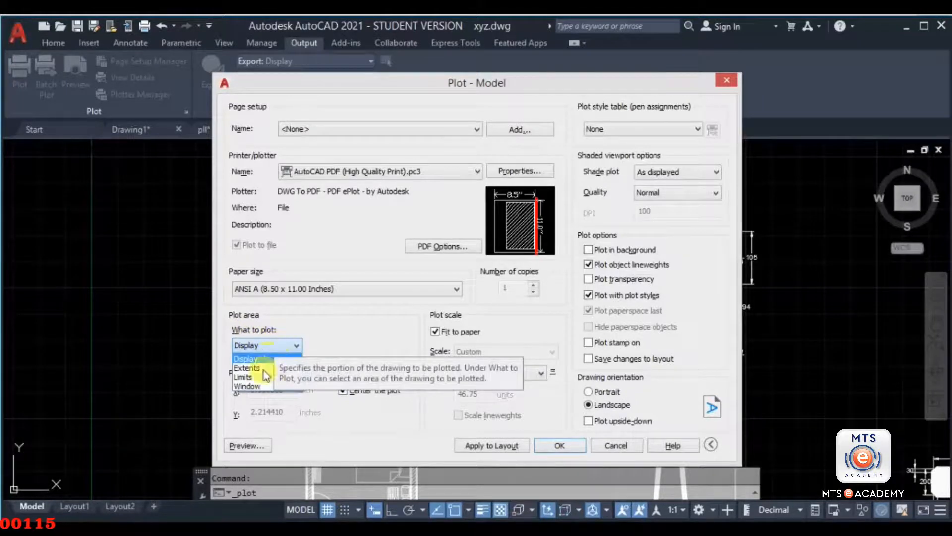
left_click(261, 384)
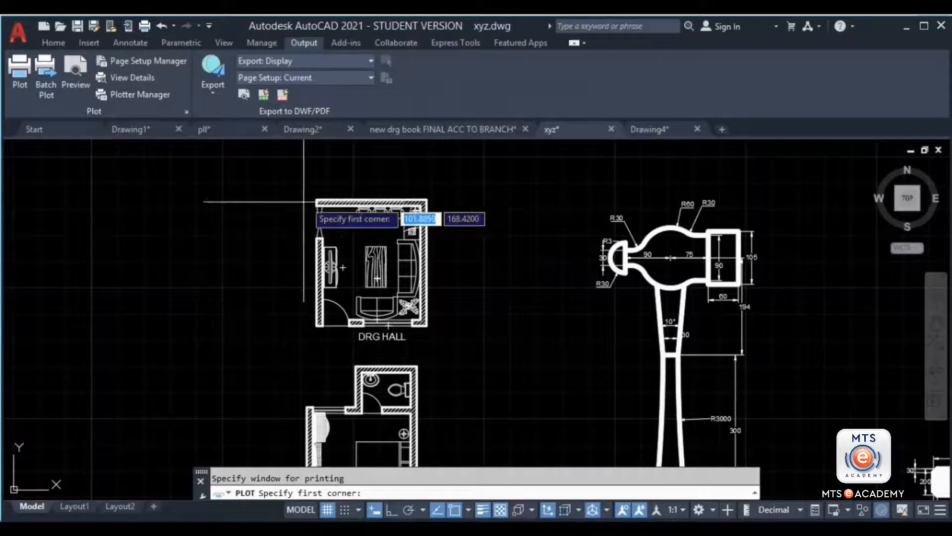
left_click(299, 182)
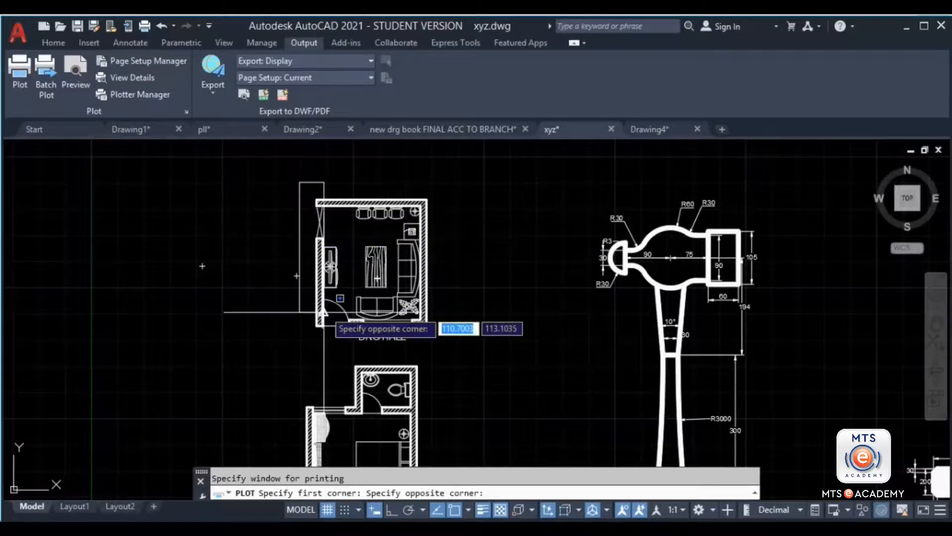
left_click(444, 348)
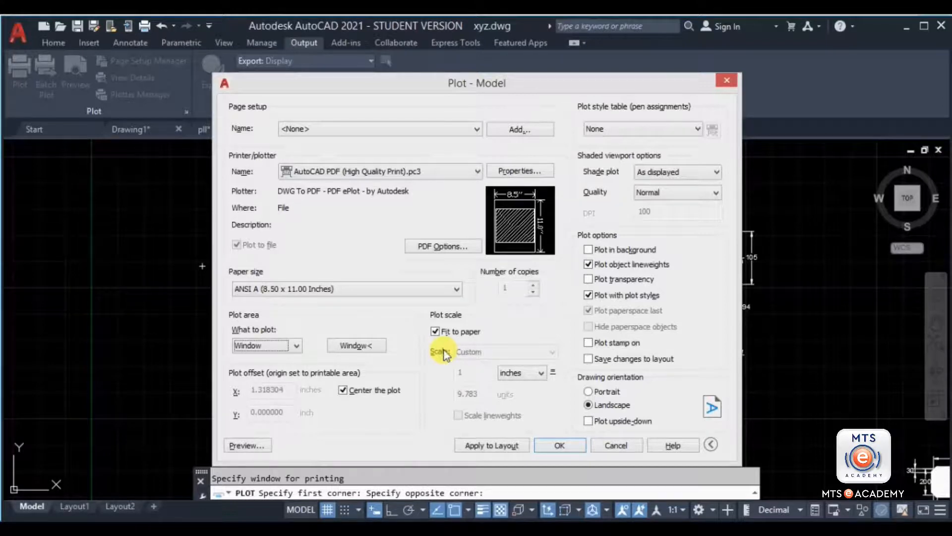
Preview the windowed plot of the DRG HALL plan and send it to plot.
left_click_drag(416, 84, 417, 43)
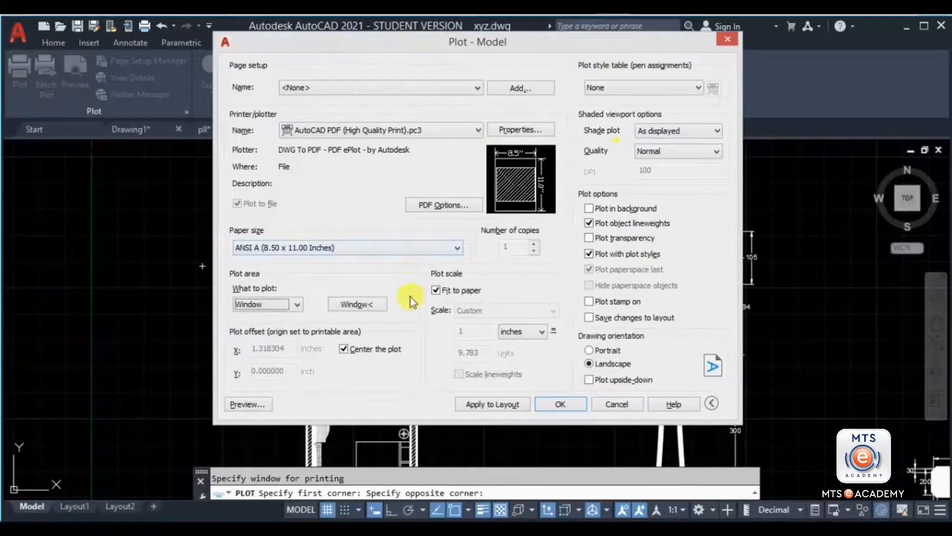
left_click(258, 400)
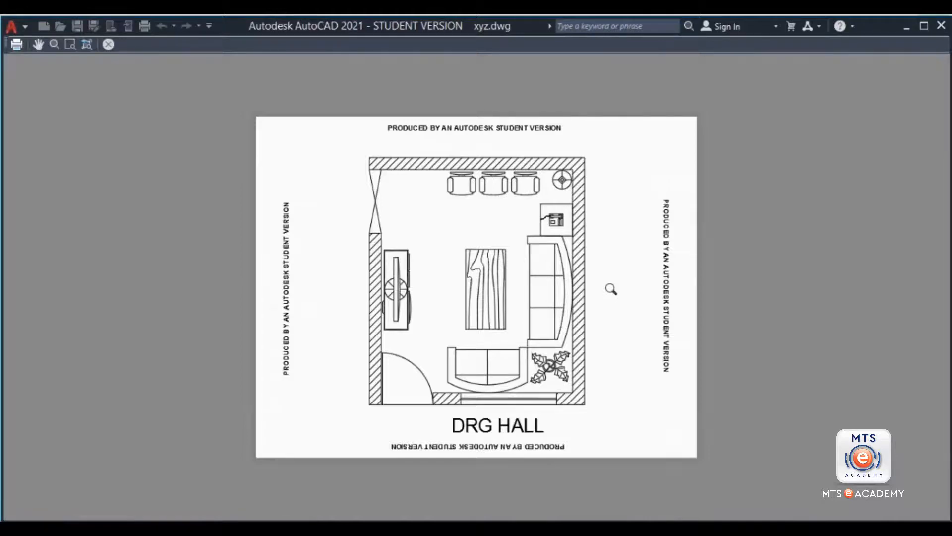
right_click(615, 252)
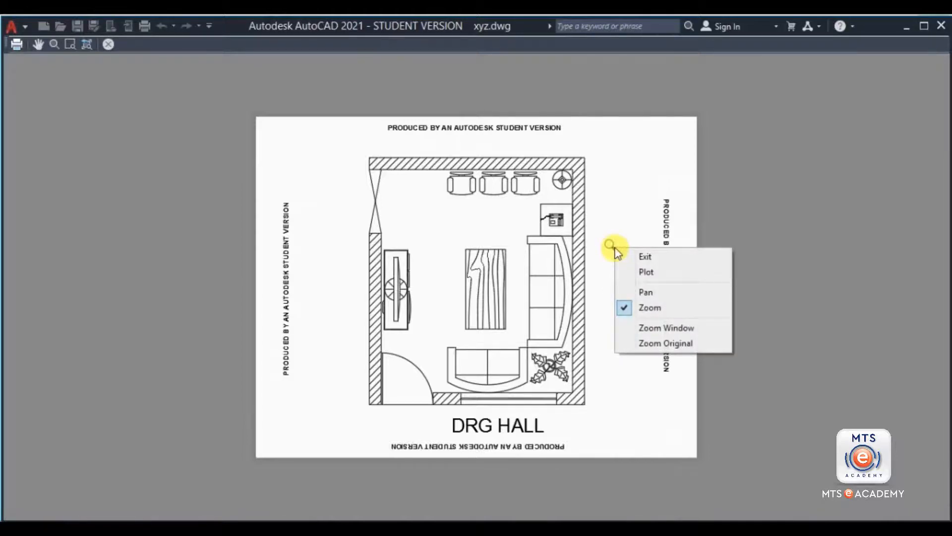
left_click(649, 274)
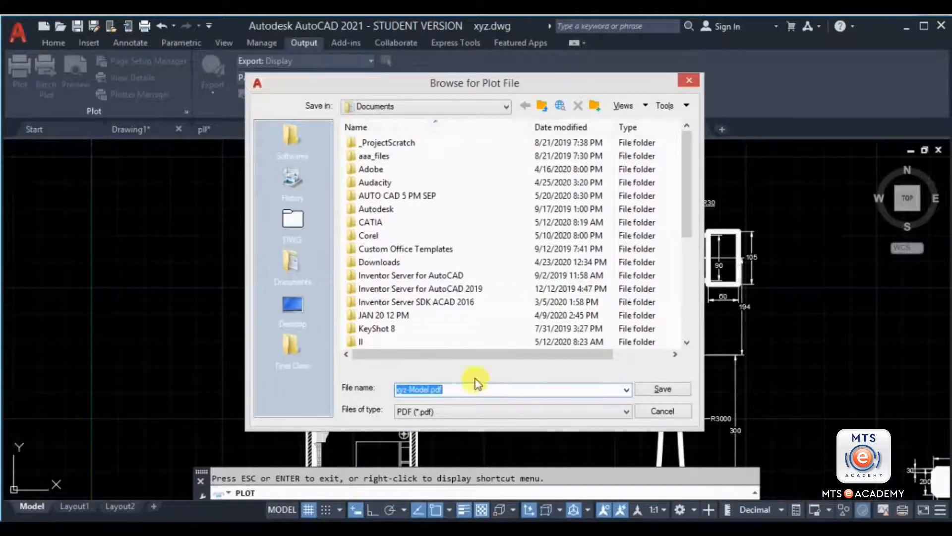
Save the plot as xyz-Model.pdf in New folder within Documents.
mouse_move(688, 213)
left_mouse_down()
mouse_move(689, 322)
mouse_move(689, 218)
left_mouse_up()
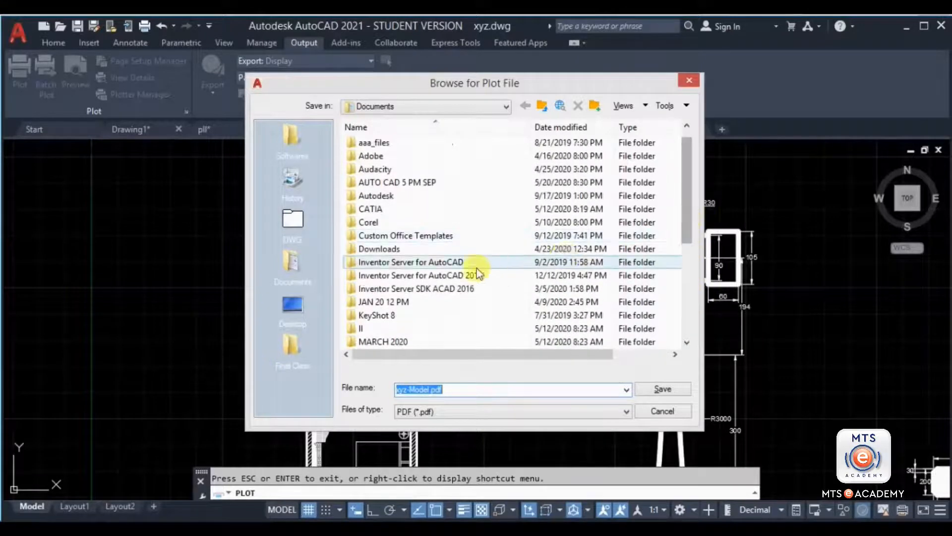
left_click(449, 254)
key("n")
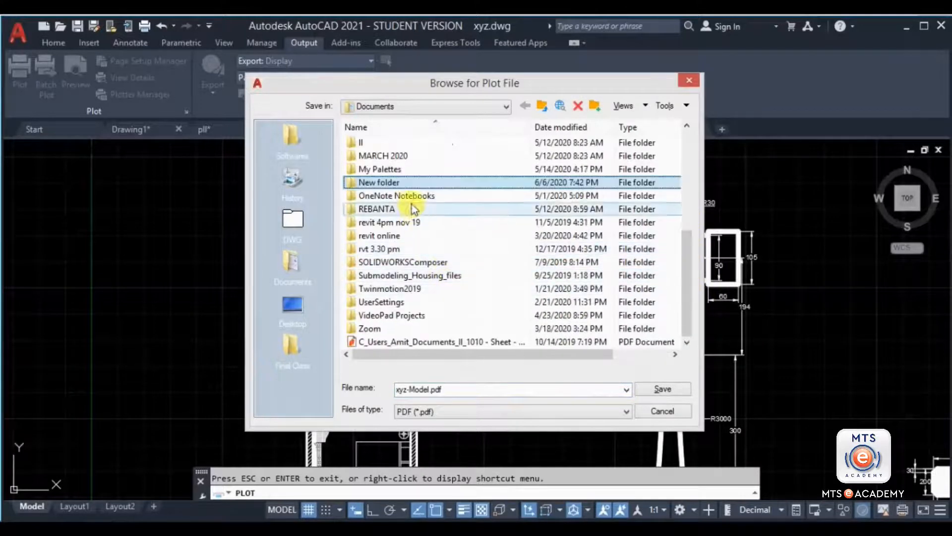
double_click(408, 185)
left_click(663, 387)
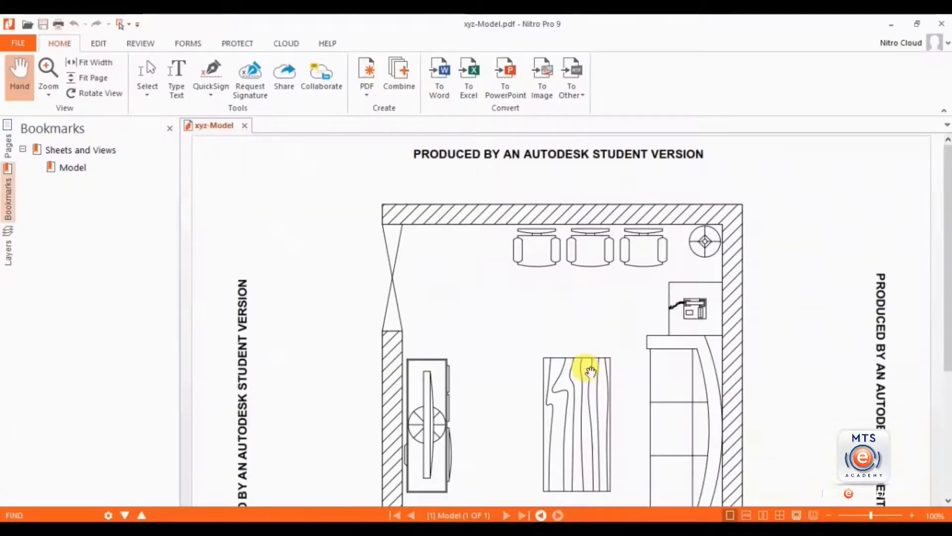
Inspect the DRG HALL page of xyz-Model.pdf in Nitro Pro and return to the xyz drawing in AutoCAD.
scroll(556, 315, "down", 1)
scroll(557, 314, "down", 3, "ctrl")
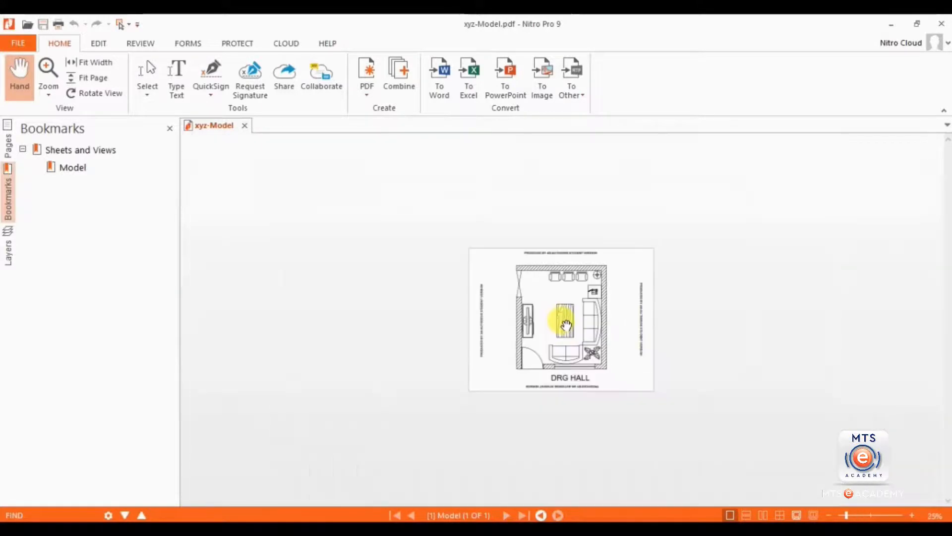
scroll(570, 315, "up", 3, "ctrl")
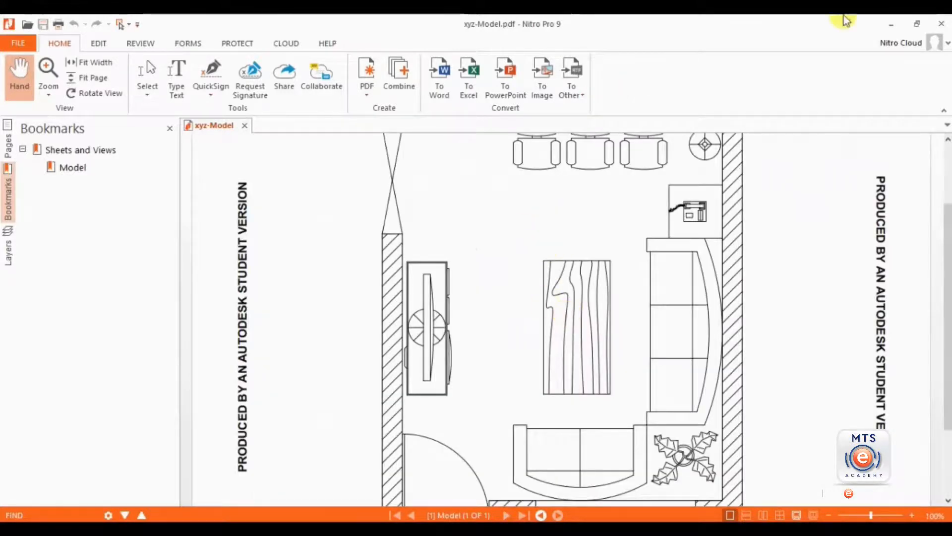
left_click(892, 26)
Examine the room plans, the hammer drawing and the drawing with the semicircular frame in model space.
scroll(482, 266, "down", 4)
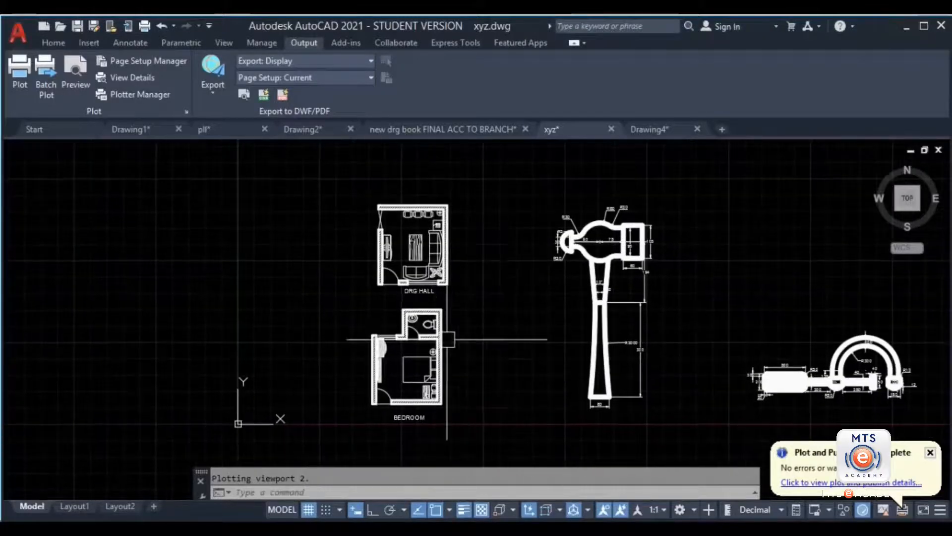
mouse_move(460, 312)
middle_mouse_down()
mouse_move(472, 347)
mouse_move(430, 325)
middle_mouse_up()
middle_click_drag(685, 342, 491, 316)
scroll(478, 340, "up", 4)
middle_click_drag(534, 360, 230, 342)
scroll(295, 355, "down", 2)
middle_click_drag(295, 354, 497, 406)
middle_click_drag(107, 146, 417, 255)
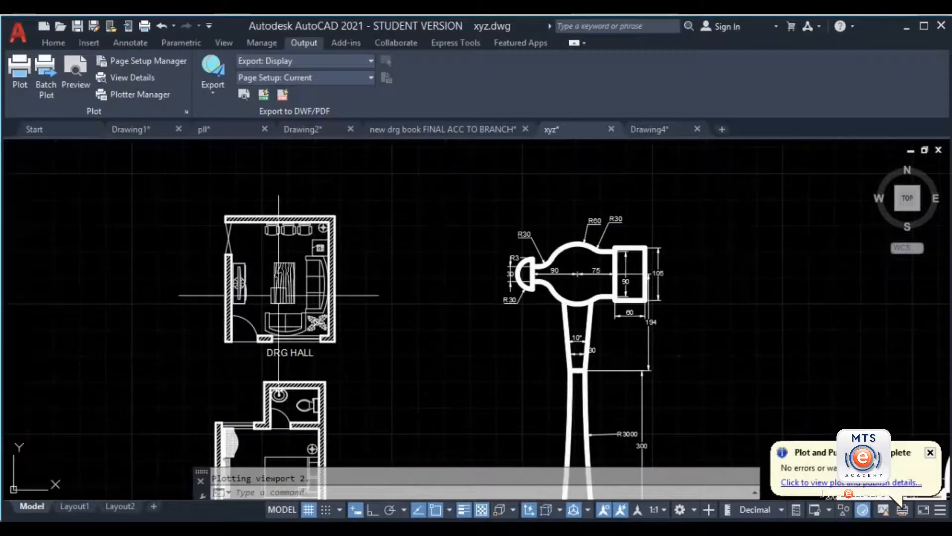
middle_click_drag(495, 333, 255, 240)
scroll(350, 325, "down", 2)
middle_click_drag(347, 311, 355, 344)
mouse_move(511, 375)
middle_mouse_down()
mouse_move(468, 322)
mouse_move(435, 304)
middle_mouse_up()
middle_click_drag(308, 183, 351, 201)
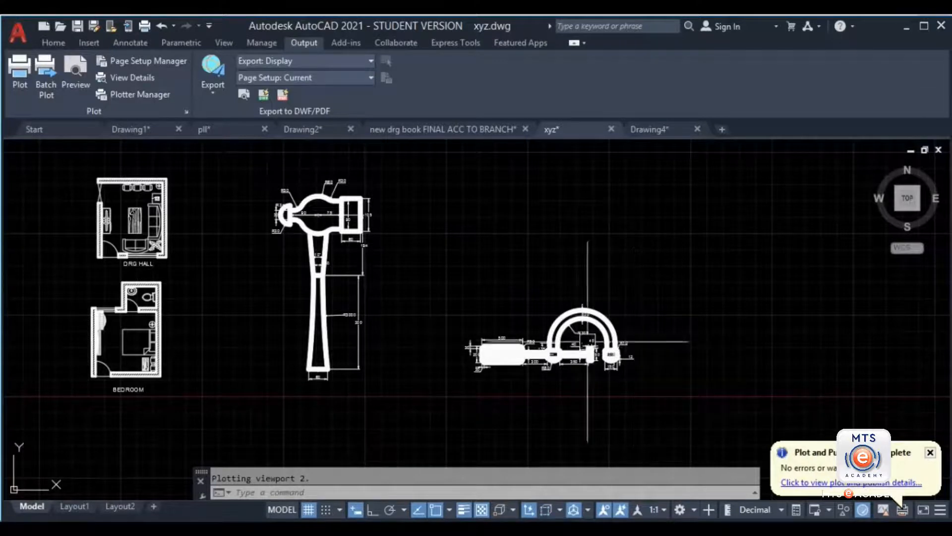
scroll(520, 353, "up", 1)
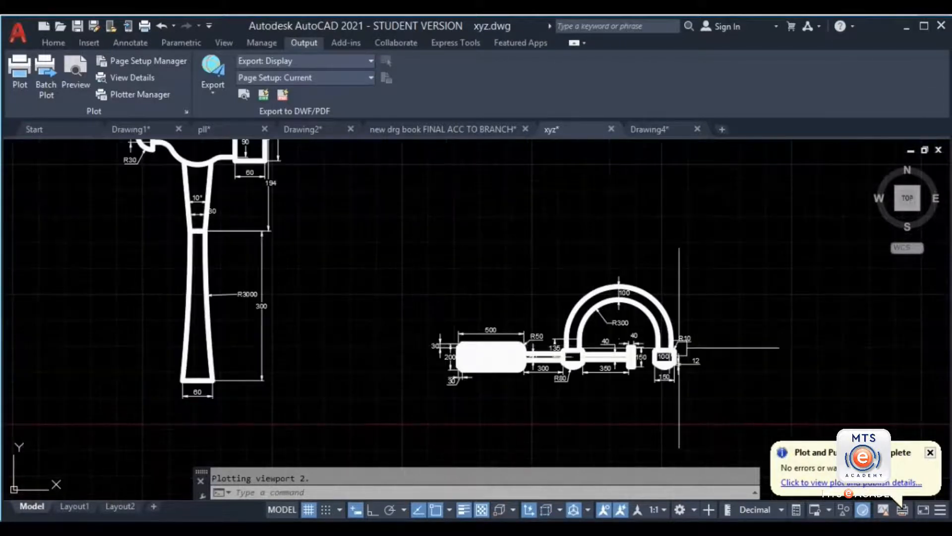
middle_click_drag(319, 266, 356, 298)
scroll(327, 372, "down", 2)
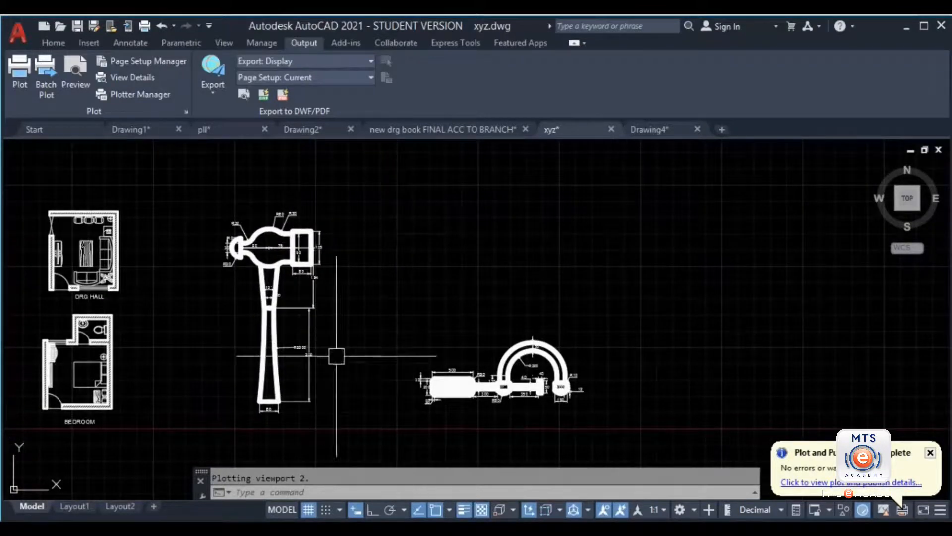
scroll(327, 342, "down", 1)
scroll(431, 397, "up", 4)
middle_click_drag(529, 374, 415, 311)
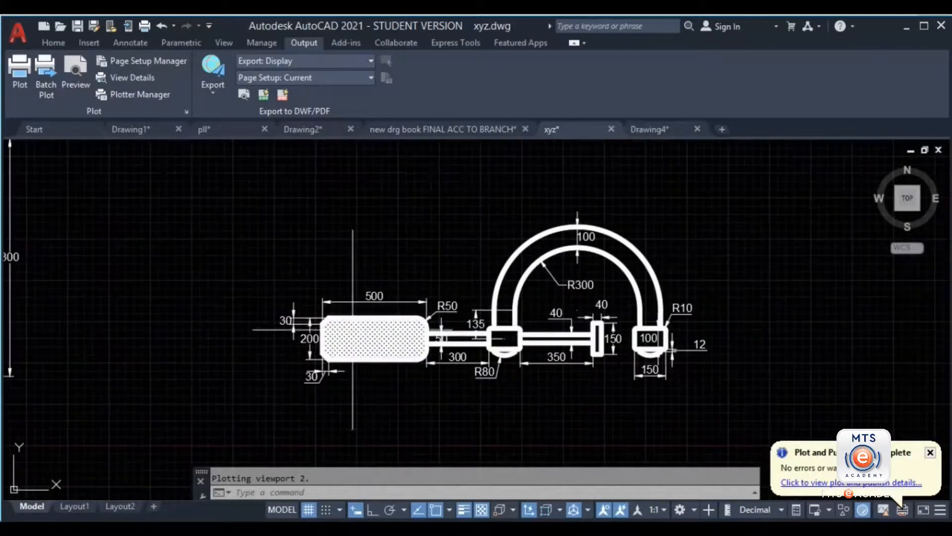
scroll(546, 339, "down", 2)
middle_click_drag(546, 338, 566, 340)
scroll(450, 313, "down", 3)
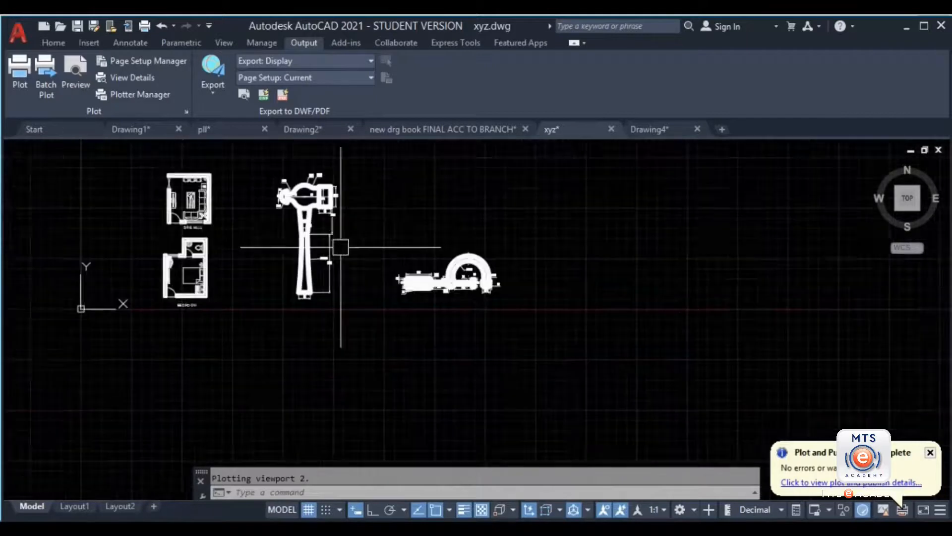
scroll(347, 261, "up", 4)
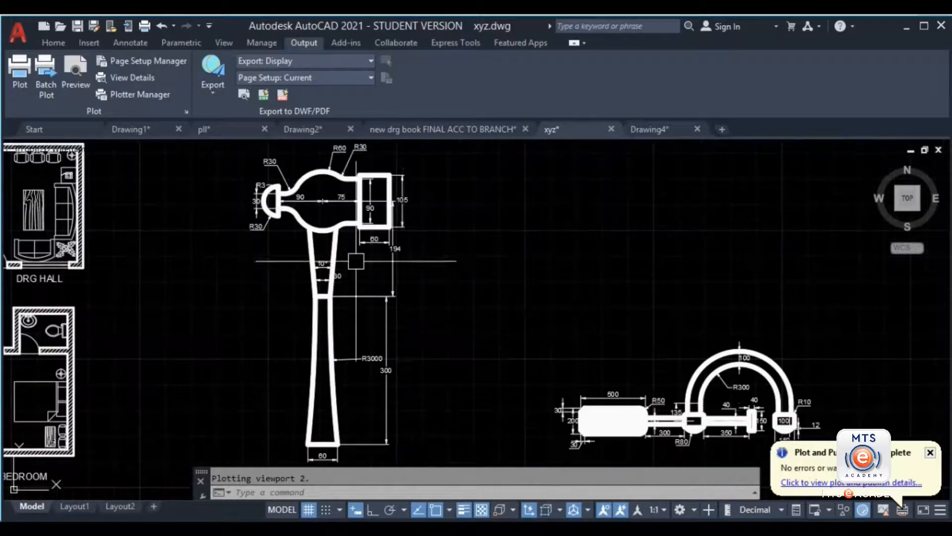
Open new plot settings with AutoCAD PDF (High Quality Print).pc3 as plotter, portrait orientation and the plot centered on the paper.
scroll(410, 277, "down", 4)
key("ctrl+p")
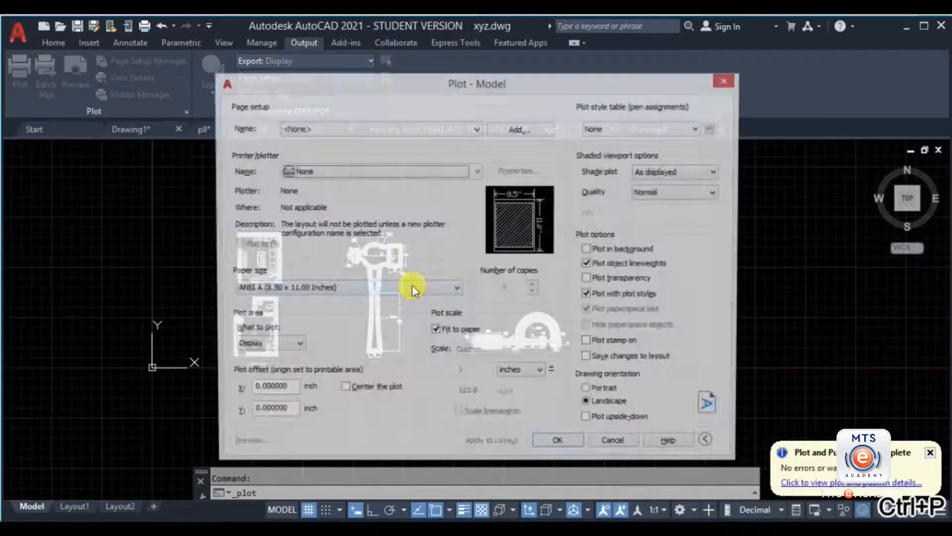
left_click(295, 169)
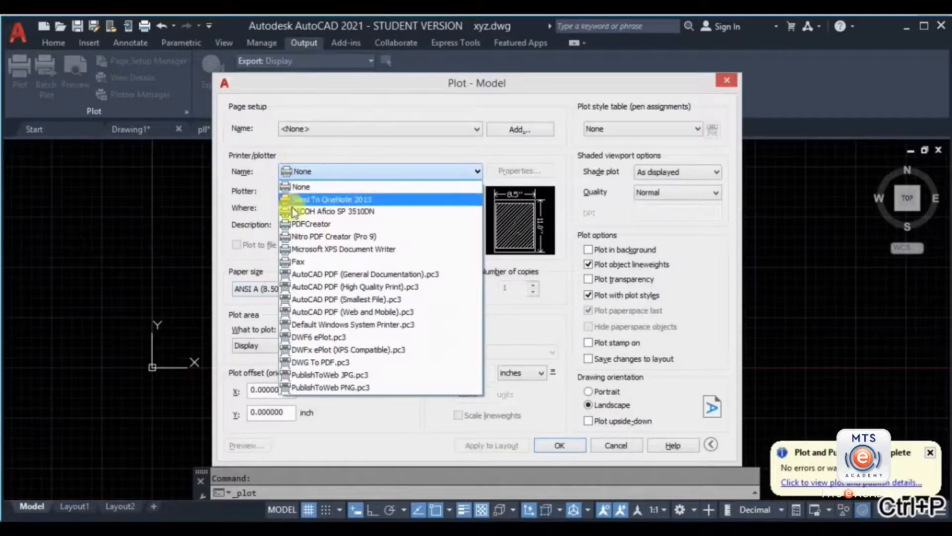
left_click(338, 288)
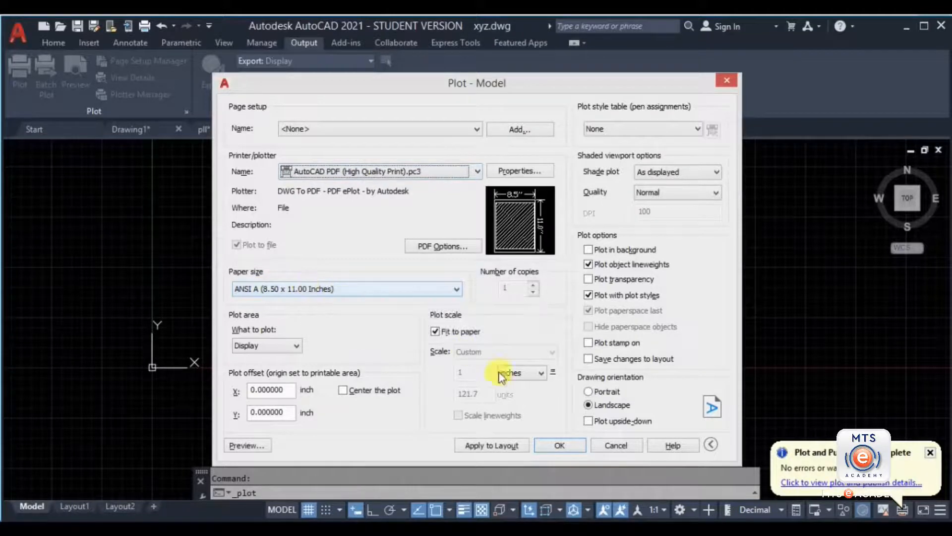
left_click(598, 392)
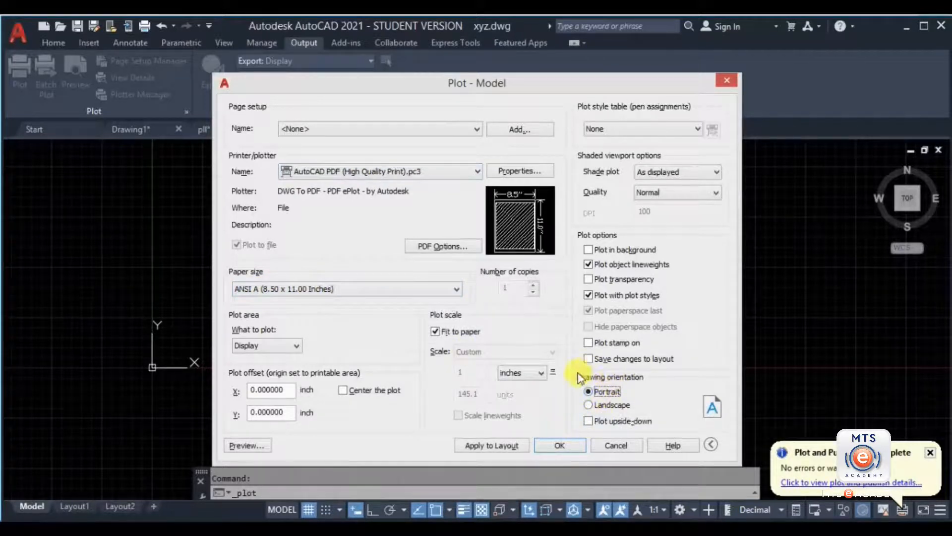
left_click(380, 392)
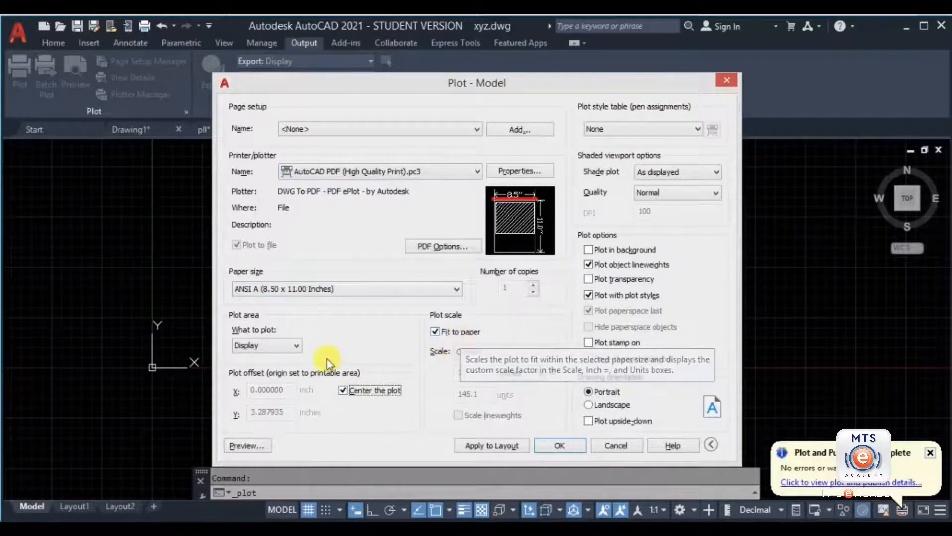
Set the plot area to a window enclosing the hammer drawing and its dimensions.
left_click(293, 346)
left_click(258, 387)
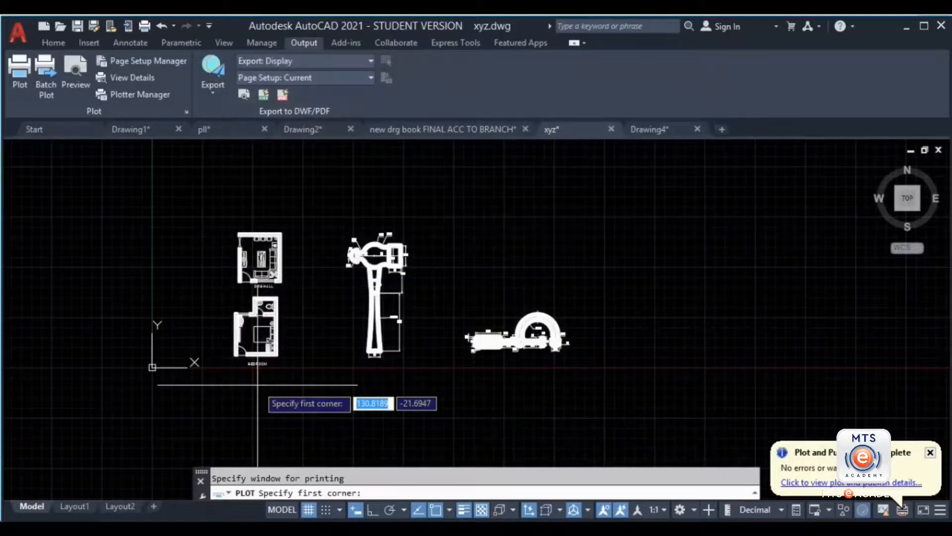
left_click(335, 227)
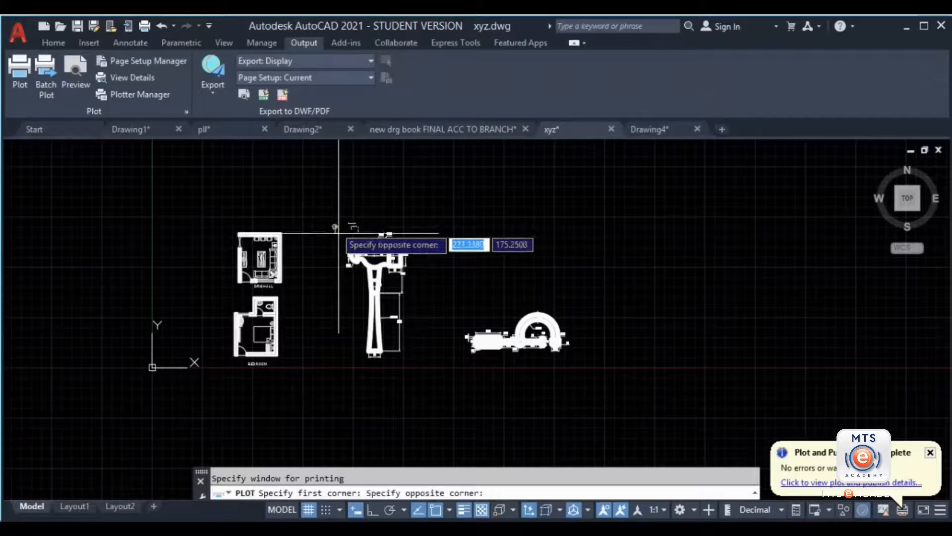
left_click(419, 370)
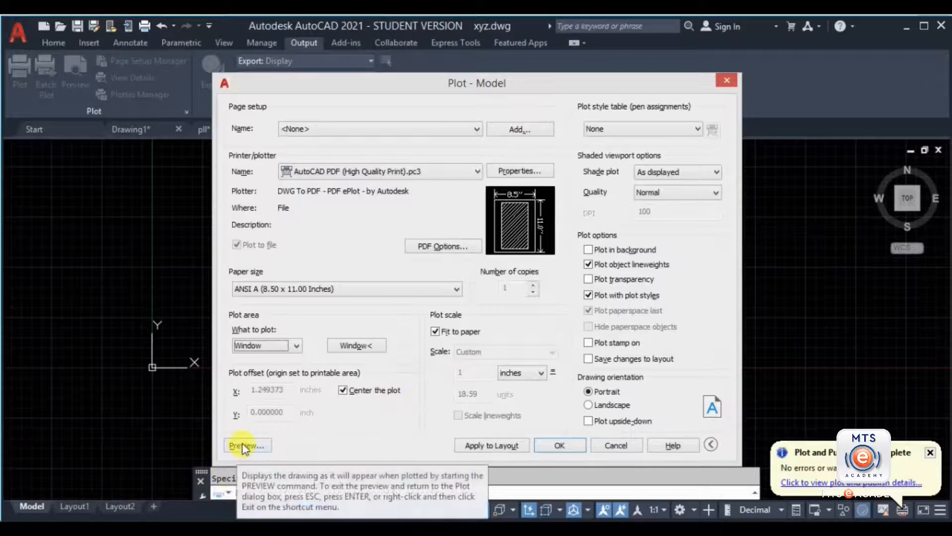
Preview the plot and inspect the hammer's outline and dimensions on the page.
left_click(242, 444)
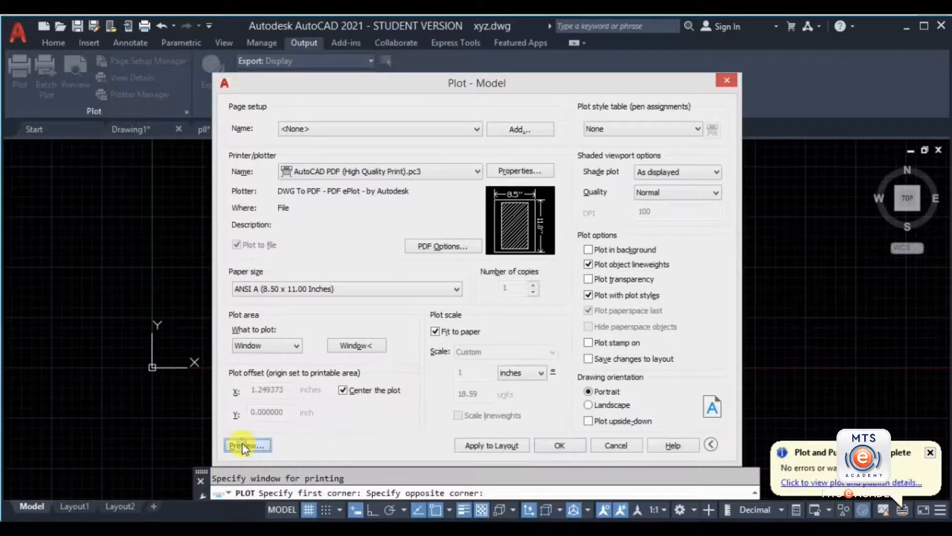
scroll(517, 243, "up", 3)
middle_click_drag(516, 261, 554, 317)
scroll(495, 342, "down", 3)
scroll(406, 232, "up", 3)
middle_click_drag(553, 506, 495, 226)
scroll(500, 273, "down", 2)
middle_click_drag(500, 275, 499, 304)
Plot the previewed hammer drawing to the PDF file xyz-Model.pdf in New folder.
right_click(501, 244)
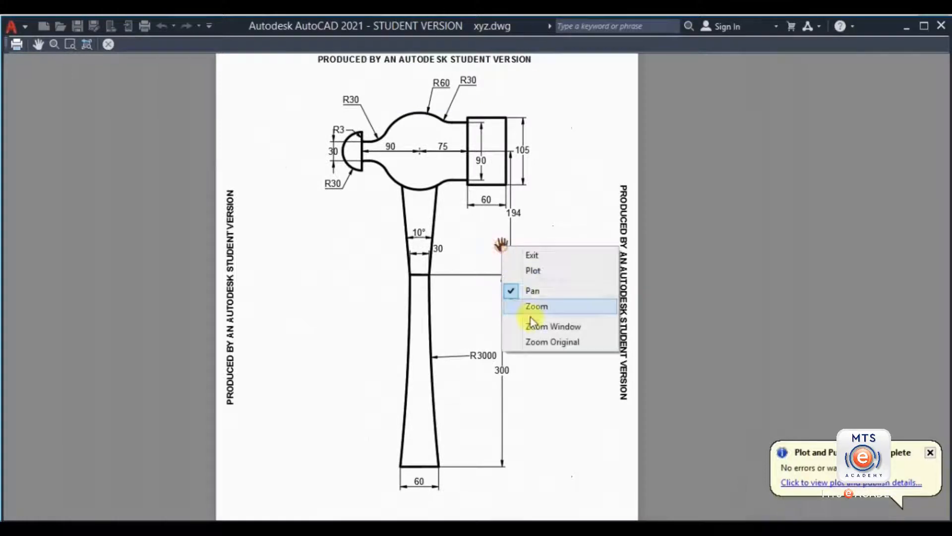
left_click(548, 270)
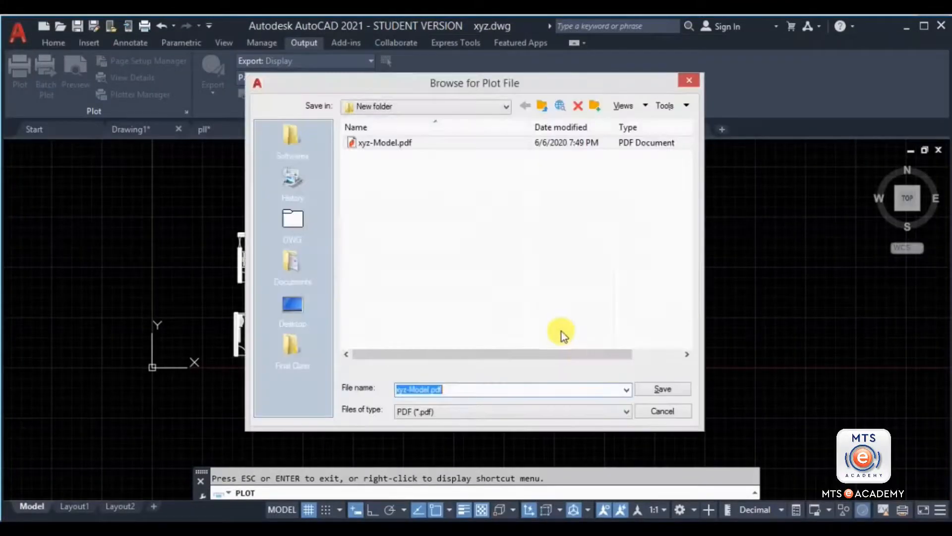
left_click(648, 389)
key("Escape")
Open new plot settings with AutoCAD PDF (High Quality Print).pc3 as plotter and turn off scaling to fit the paper.
scroll(551, 367, "up", 4)
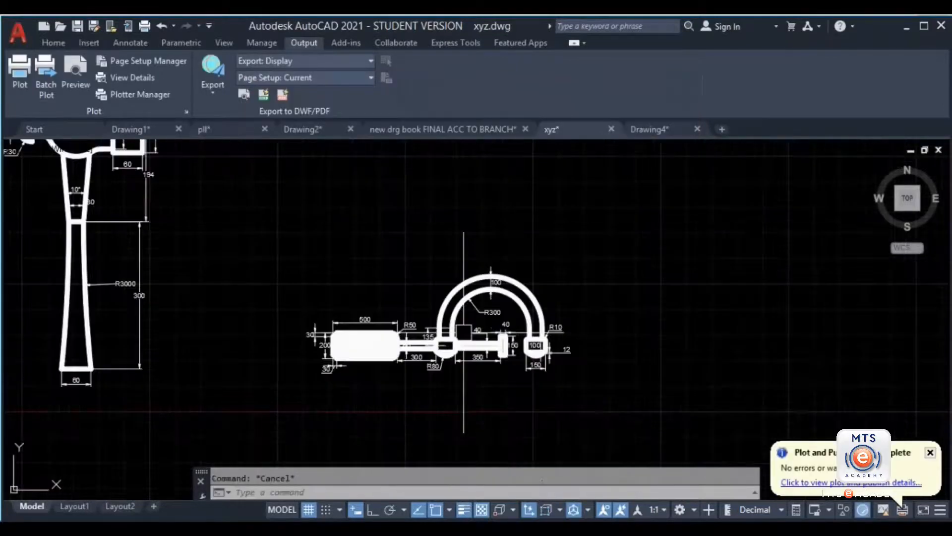
key("ctrl+p")
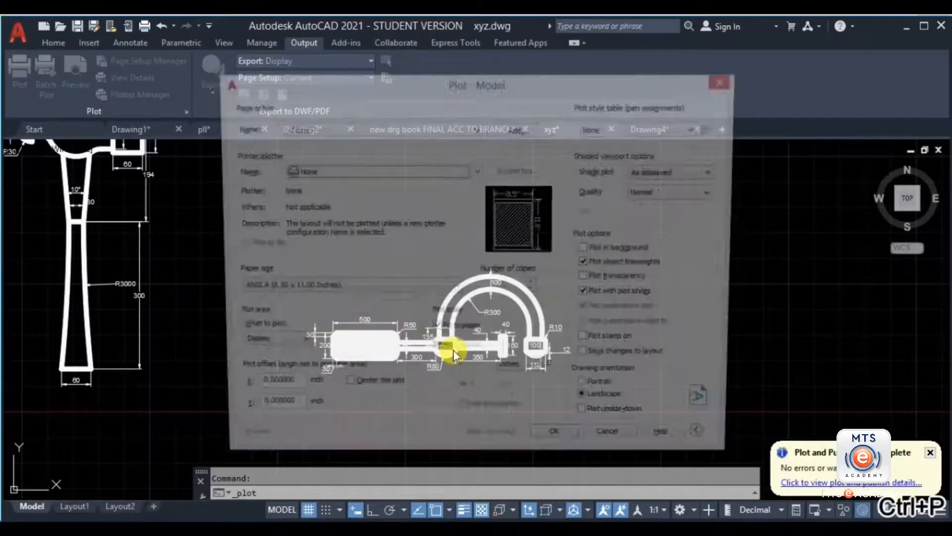
left_click(373, 174)
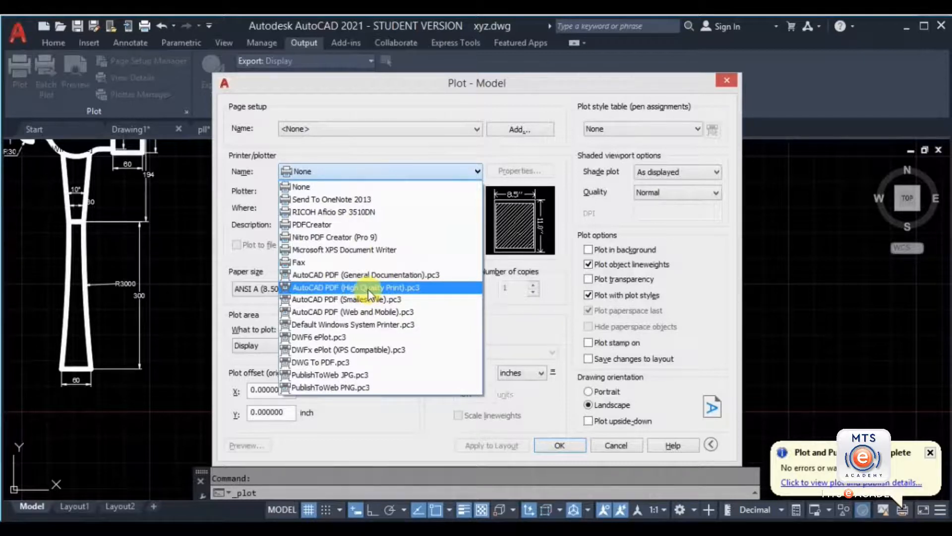
left_click(368, 291)
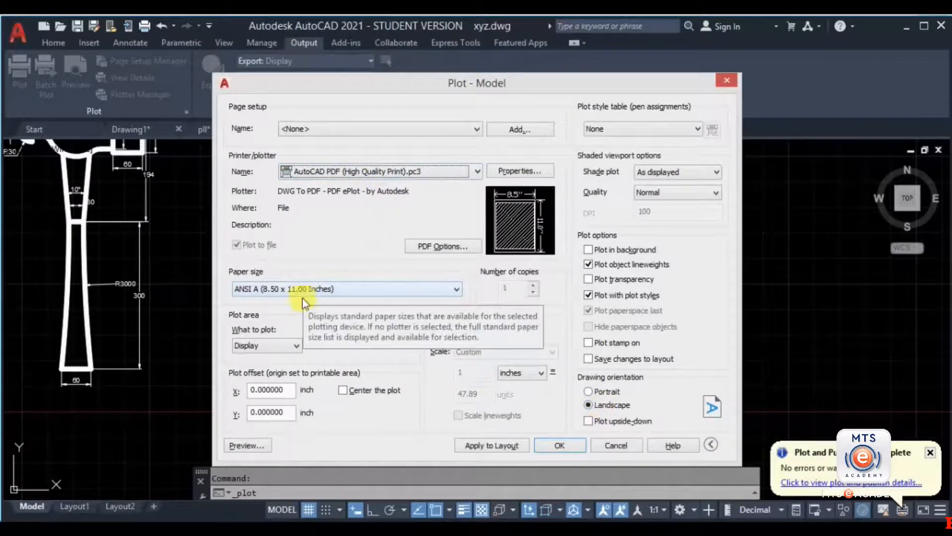
left_click(342, 390)
left_click(343, 390)
left_click(435, 331)
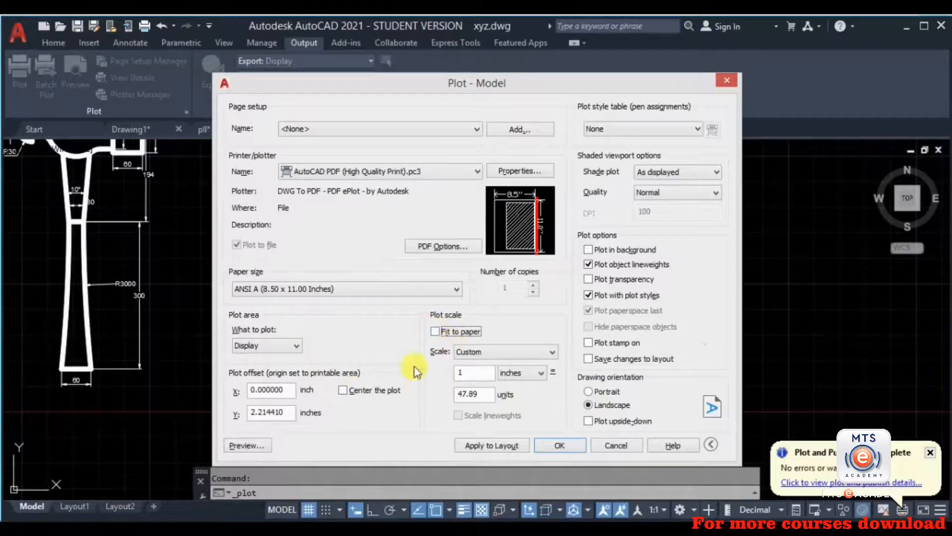
Set the plot area to a window enclosing the micrometer drawing with the knurled handle and all its dimensions.
left_click(275, 346)
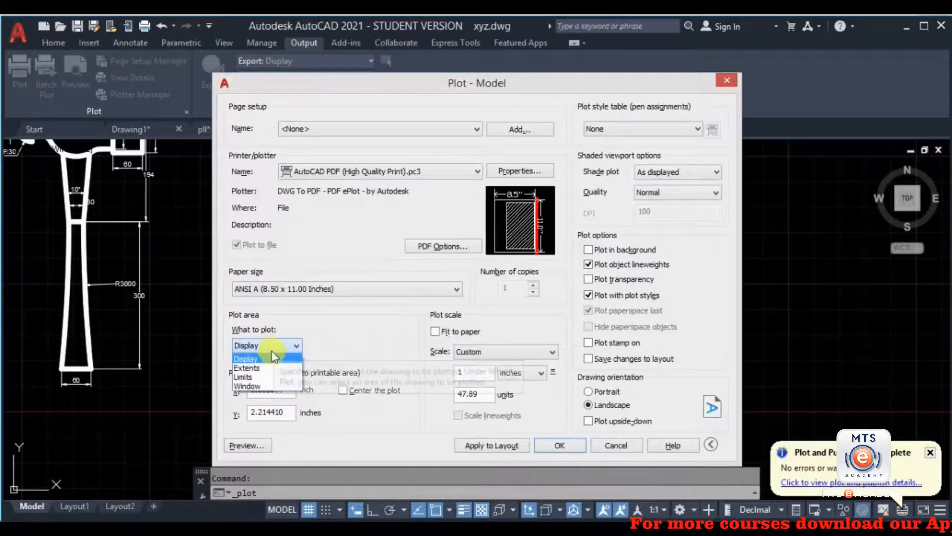
left_click(258, 386)
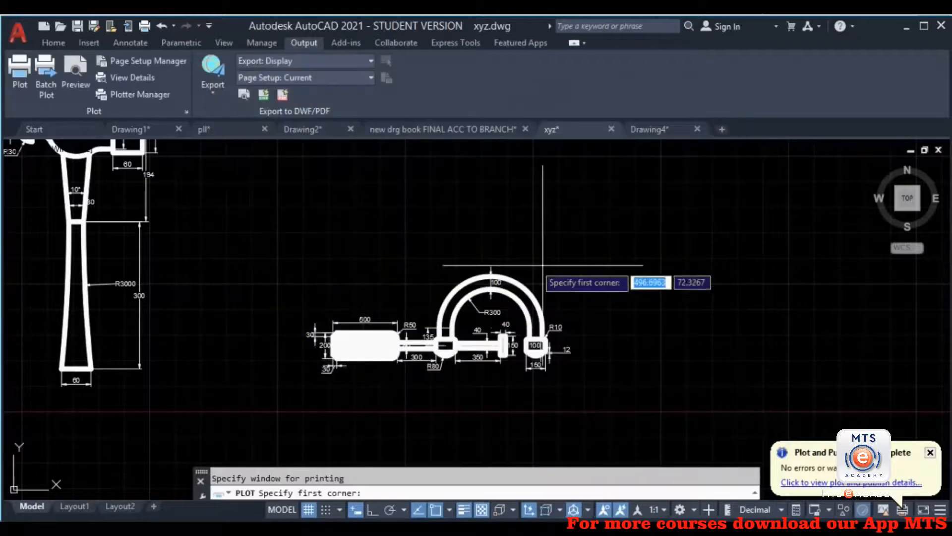
left_click(590, 265)
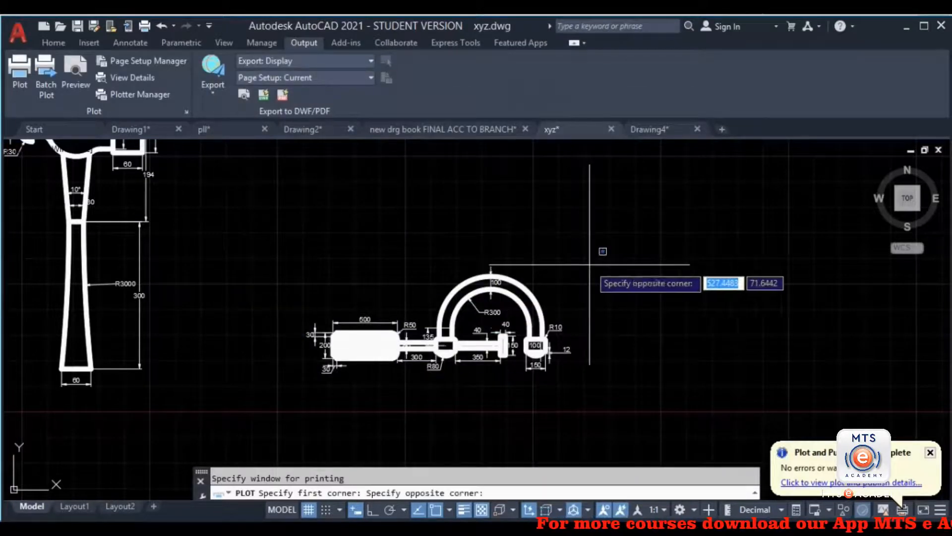
left_click(295, 387)
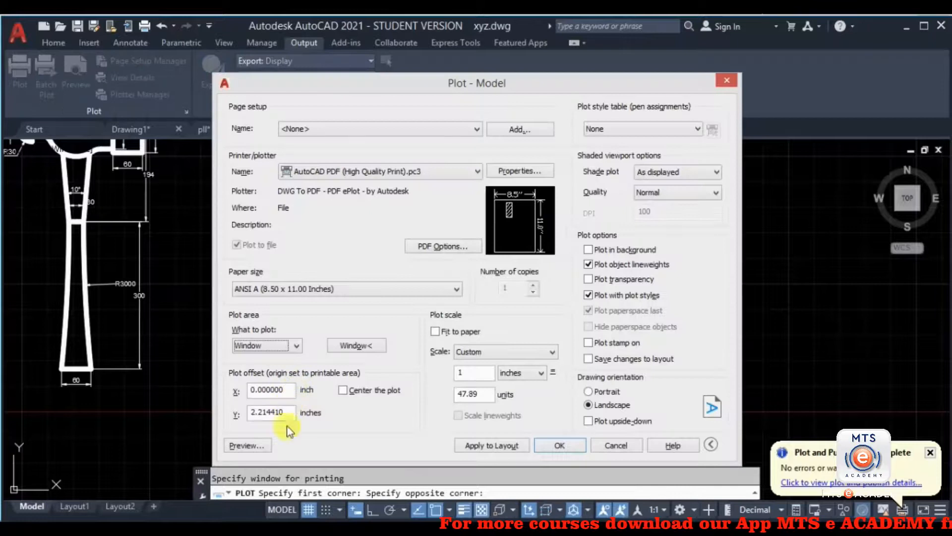
Preview the plot despite the annotation scale mismatch and inspect the micrometer's size and position on the page.
left_click(259, 446)
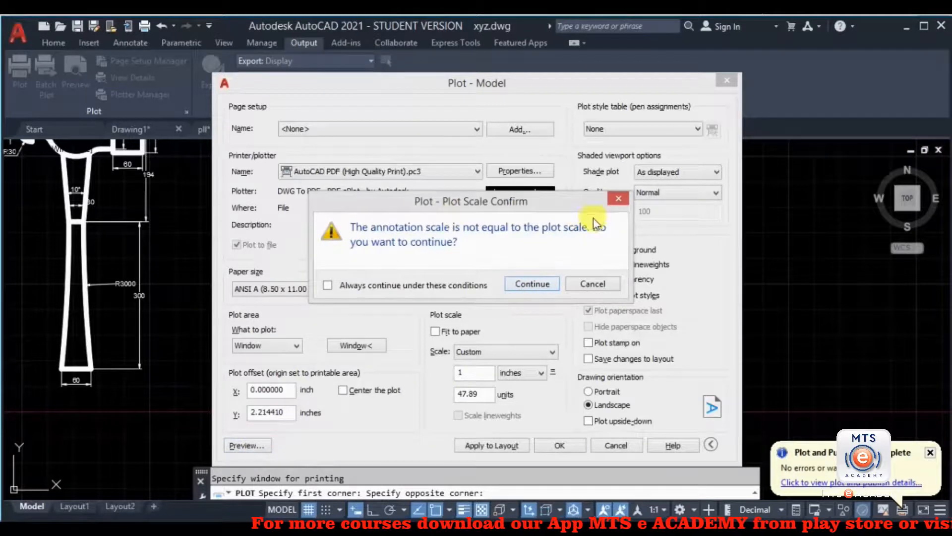
left_click(546, 285)
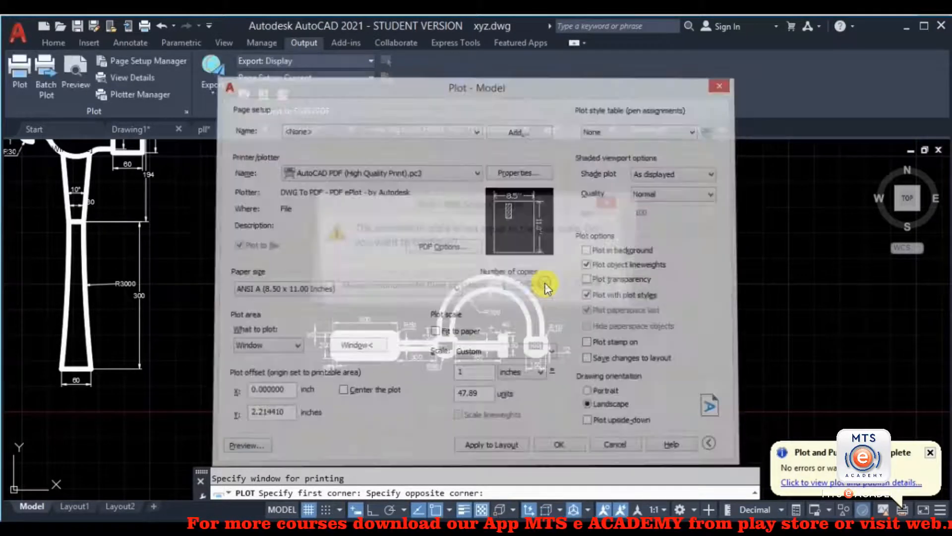
scroll(310, 336, "up", 5)
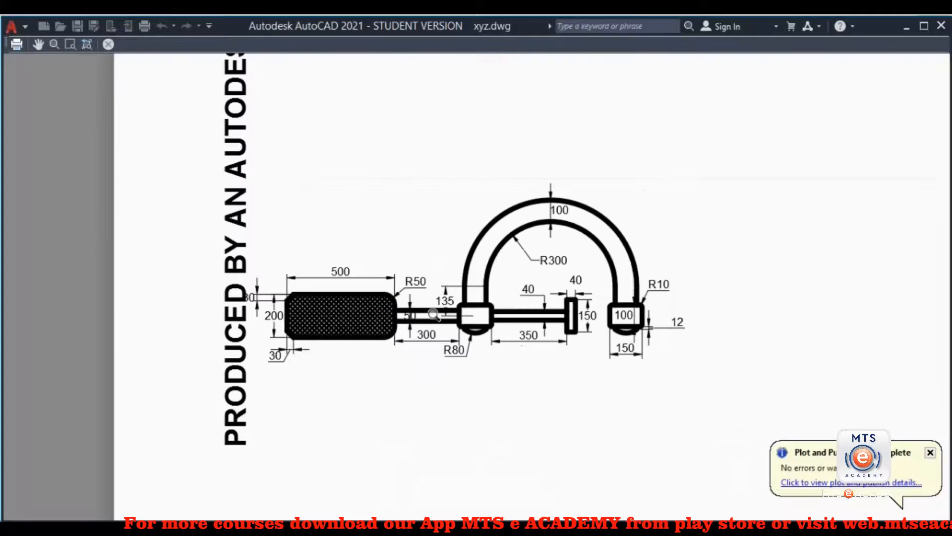
scroll(470, 277, "down", 5)
middle_click_drag(598, 243, 501, 302)
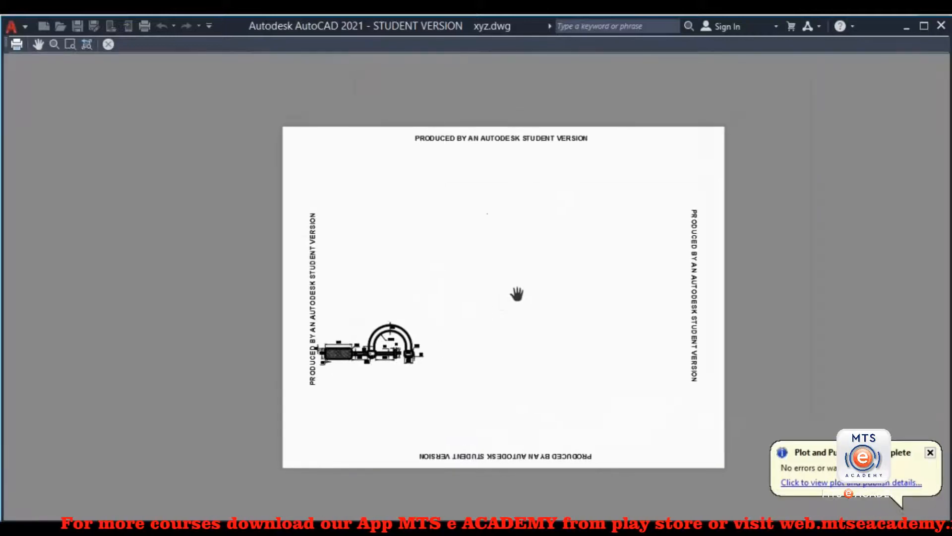
right_click(512, 249)
left_click(535, 260)
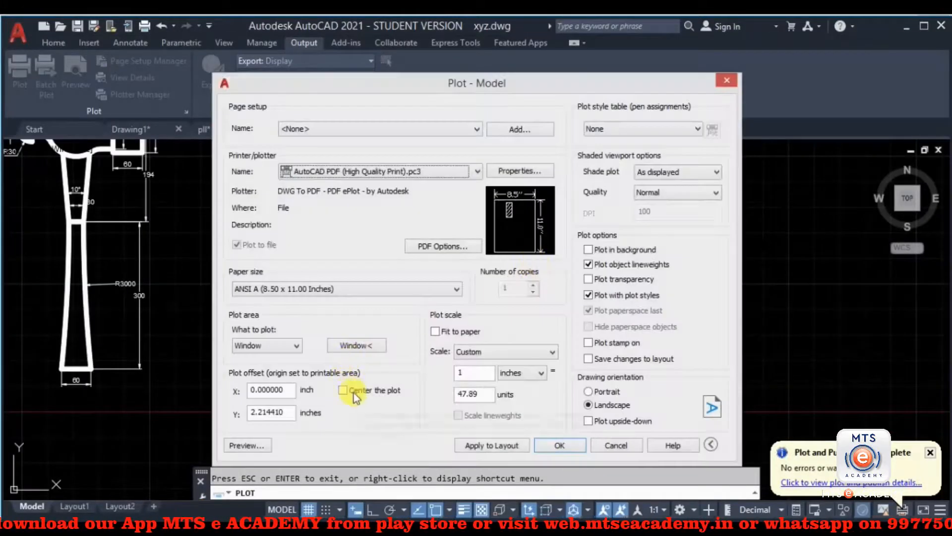
Center the plot on the paper and check the micrometer's placement in a plot preview.
left_click(353, 392)
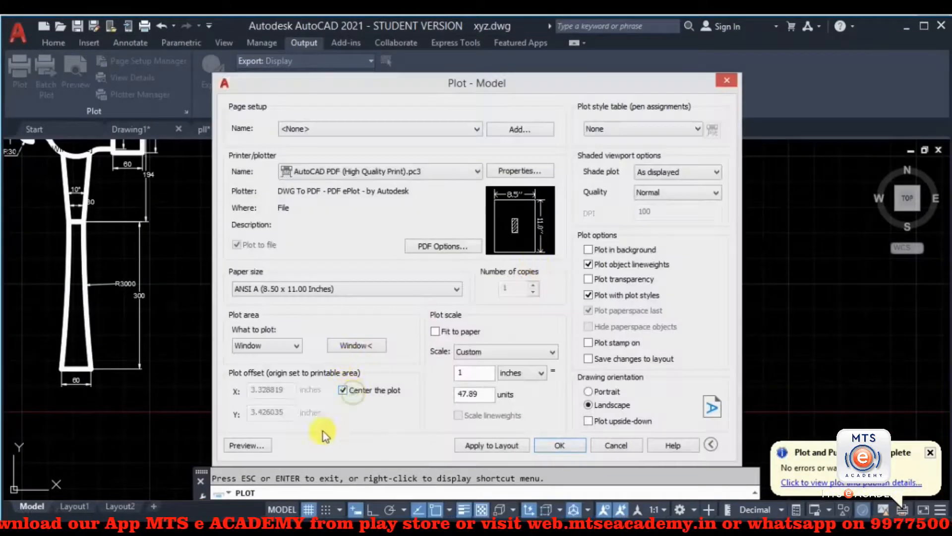
left_click(243, 447)
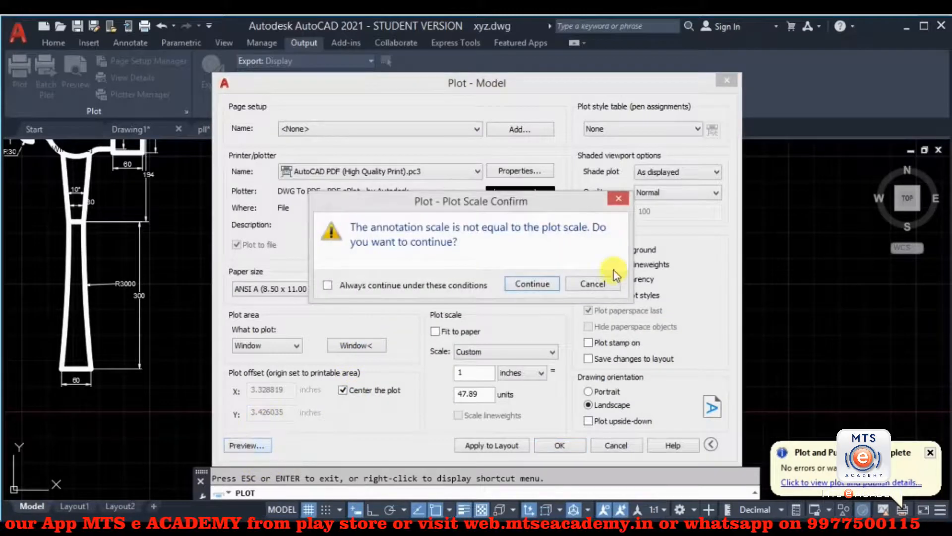
left_click(547, 283)
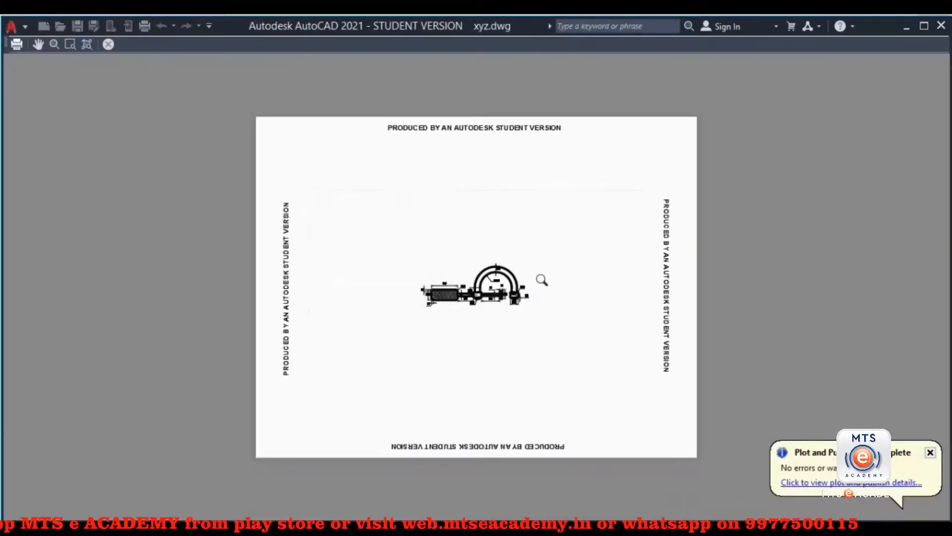
scroll(464, 292, "up", 5)
scroll(464, 292, "down", 5)
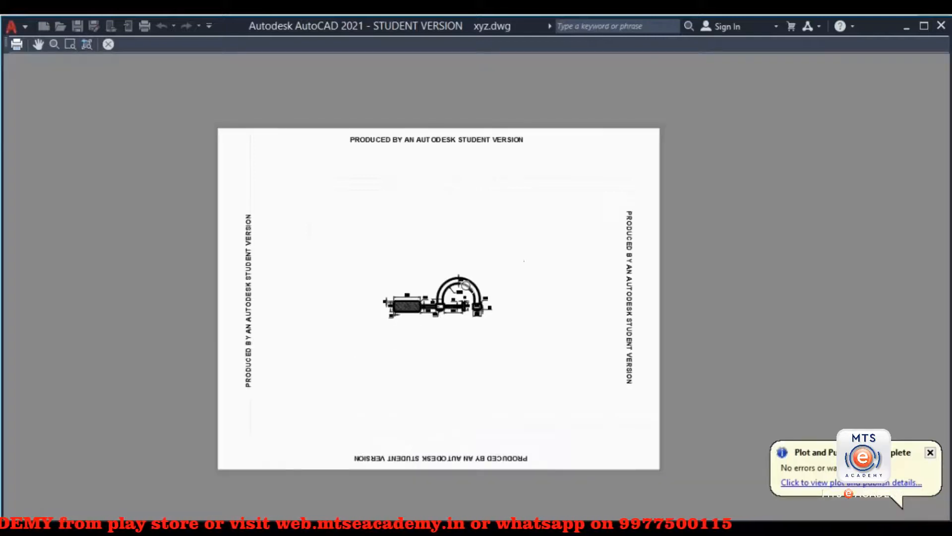
scroll(427, 288, "up", 5)
scroll(496, 223, "down", 5)
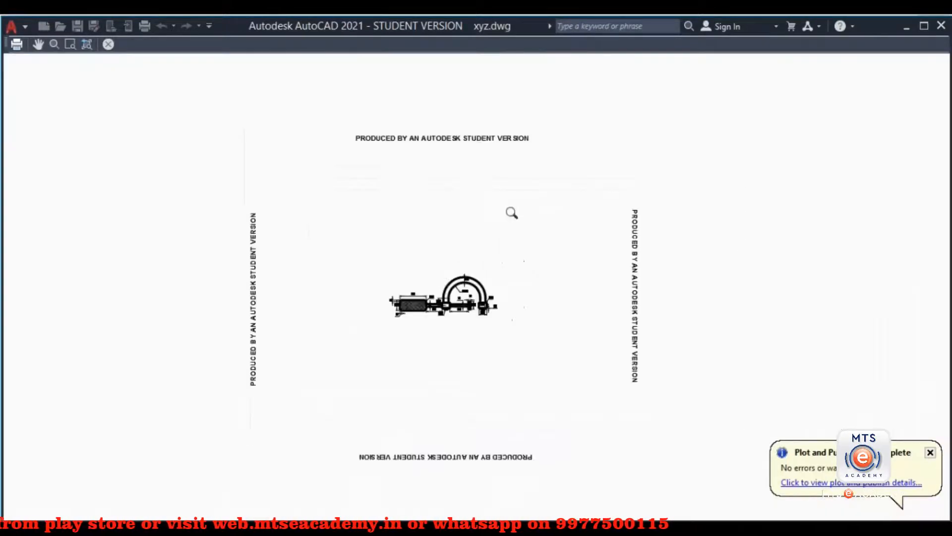
scroll(447, 211, "down", 2)
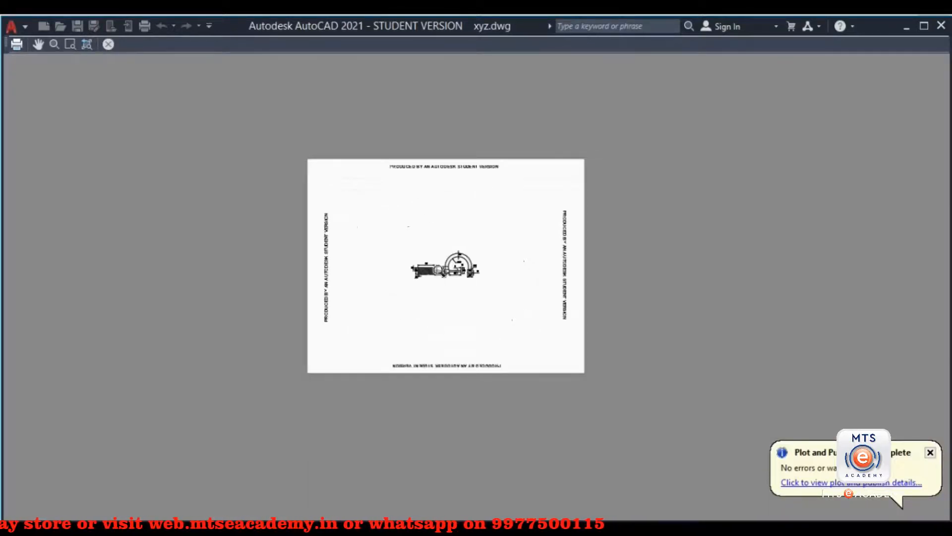
scroll(402, 275, "up", 5)
right_click(458, 160)
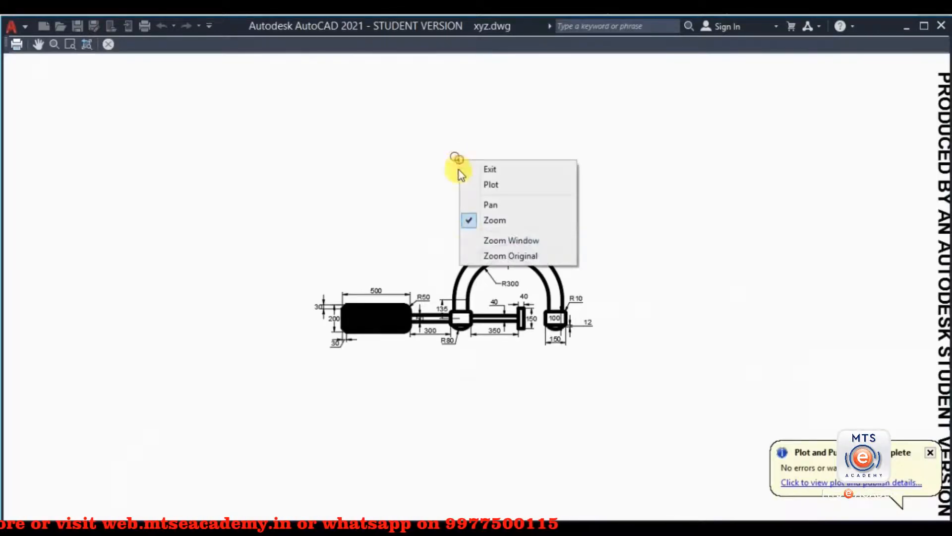
left_click(495, 174)
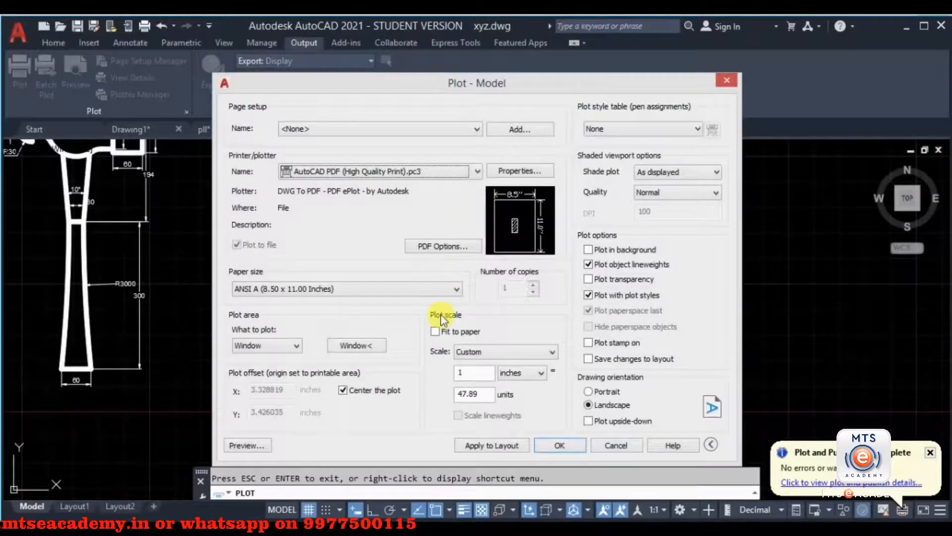
Scale the plot to fit the paper and inspect the micrometer's outline and dimensions in a preview.
left_click(439, 331)
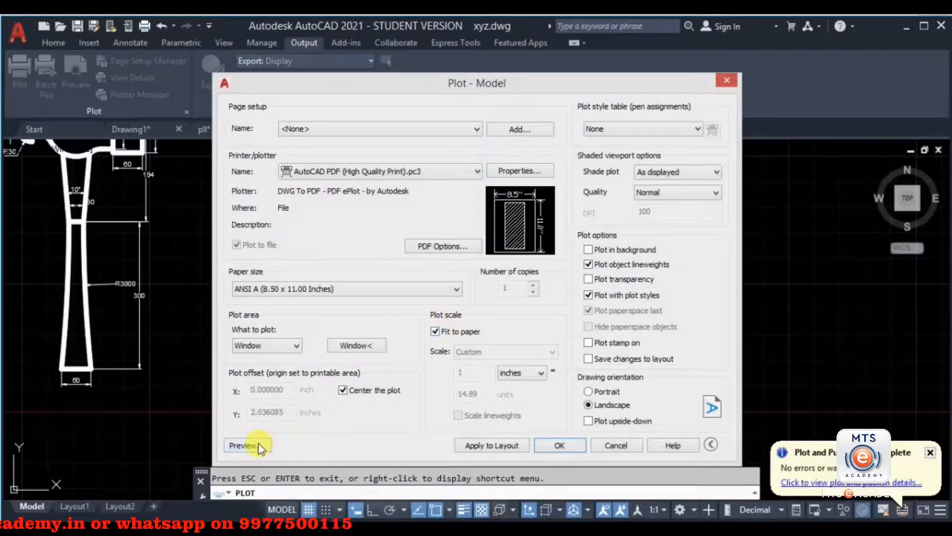
left_click(258, 445)
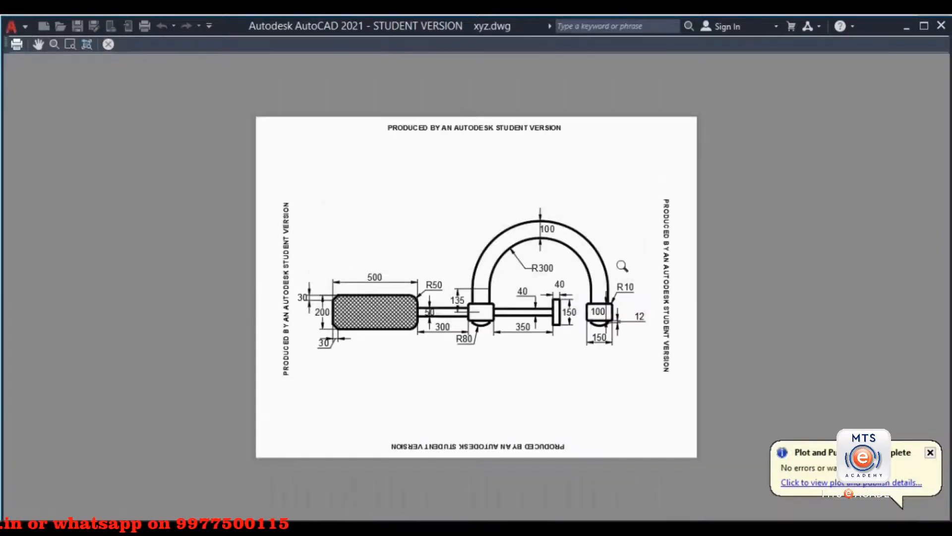
scroll(514, 220, "up", 2)
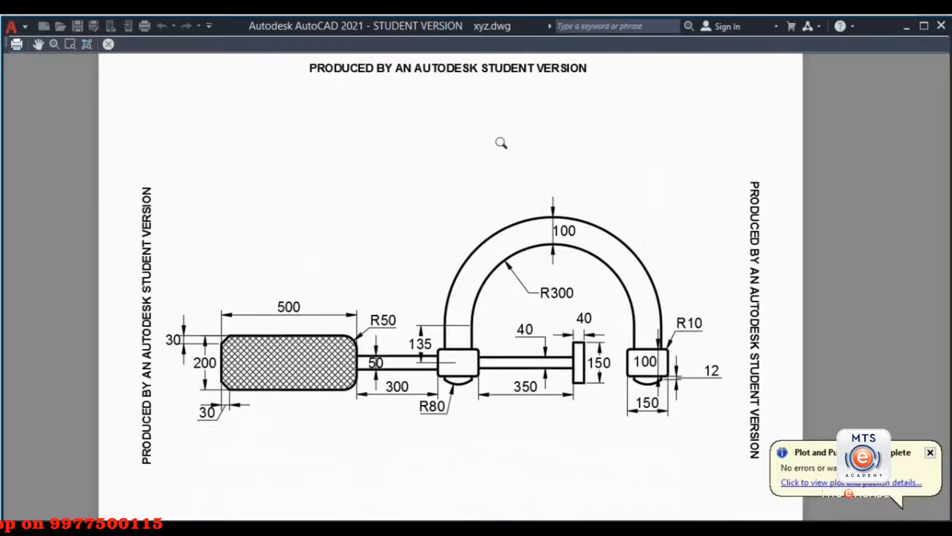
scroll(536, 341, "up", 4)
scroll(561, 334, "down", 4)
middle_click_drag(557, 354, 546, 301)
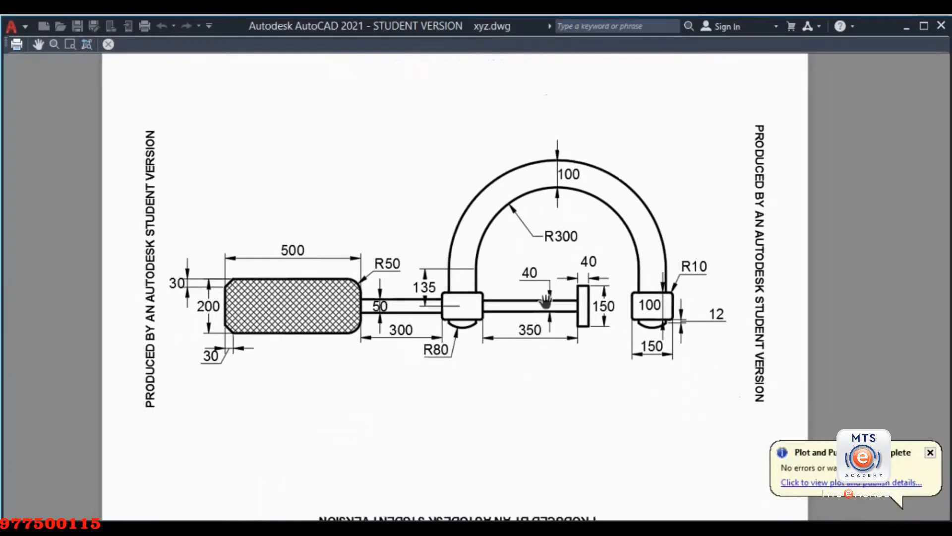
scroll(448, 305, "up", 2)
scroll(605, 223, "down", 6)
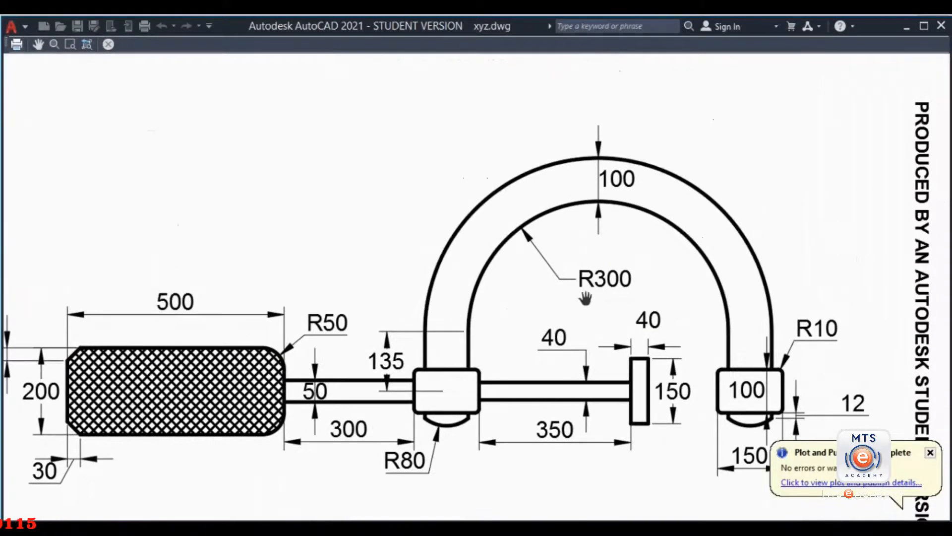
scroll(529, 305, "up", 5)
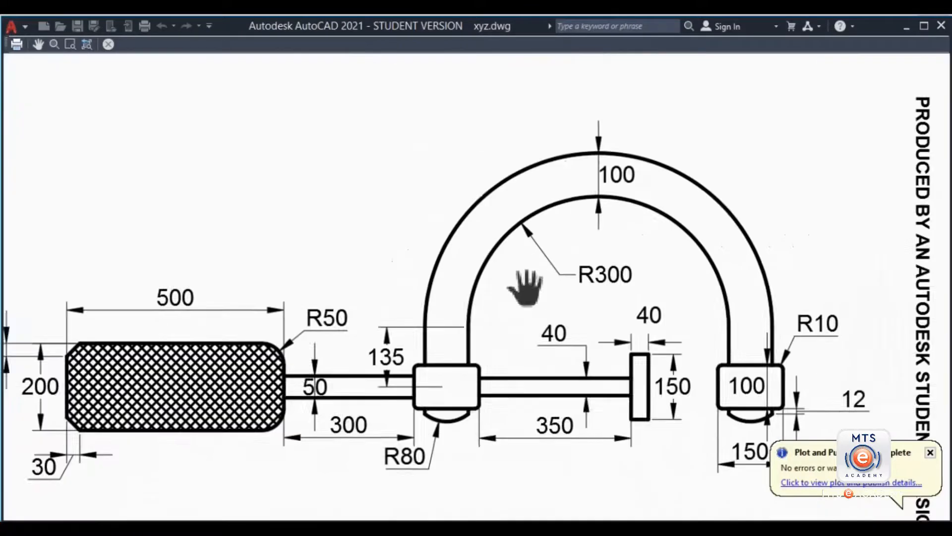
Start plotting the previewed micrometer to a PDF file and cancel at the file name selection.
right_click(337, 135)
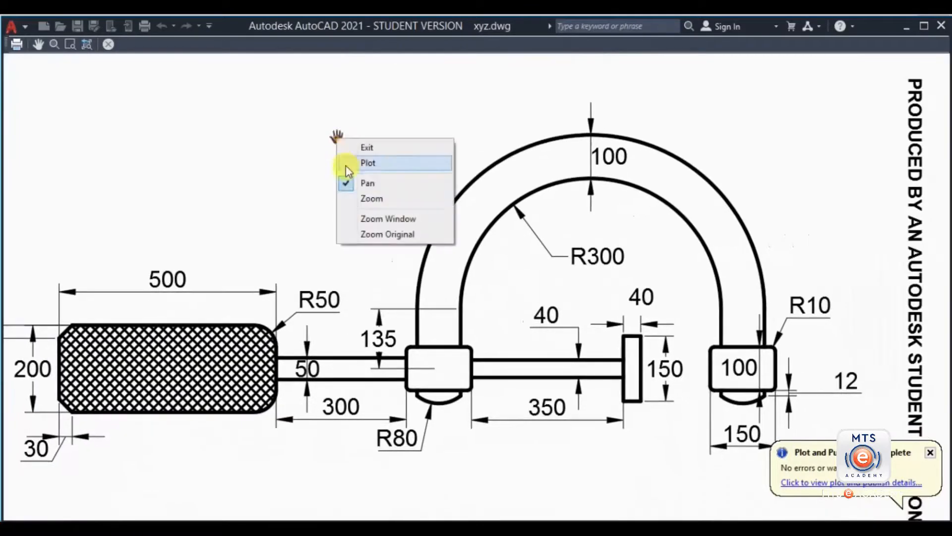
left_click(400, 163)
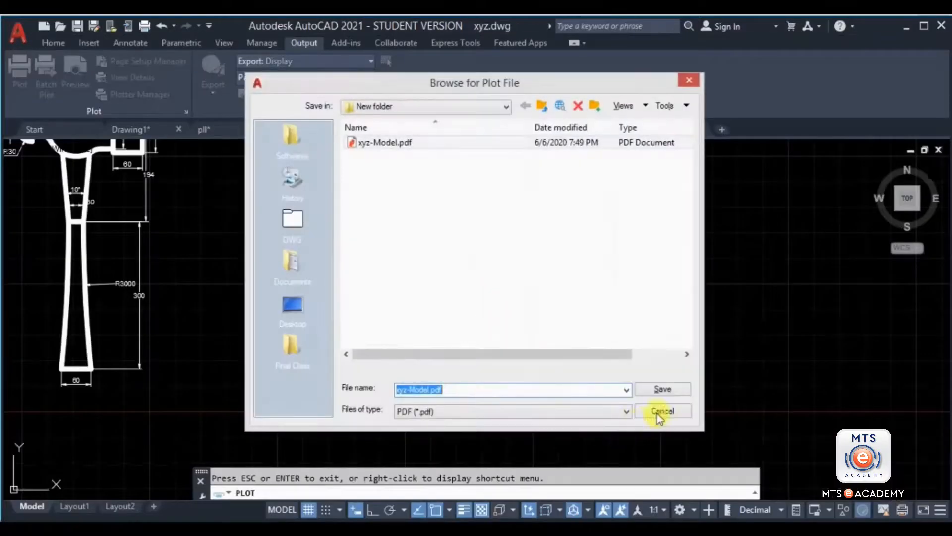
left_click(657, 413)
Open new plot settings with PublishToWeb JPG.pc3 as plotter and the default Sun Hi-Res (1600.00 x 1280.00 Pixels) paper size.
scroll(467, 280, "up", 3)
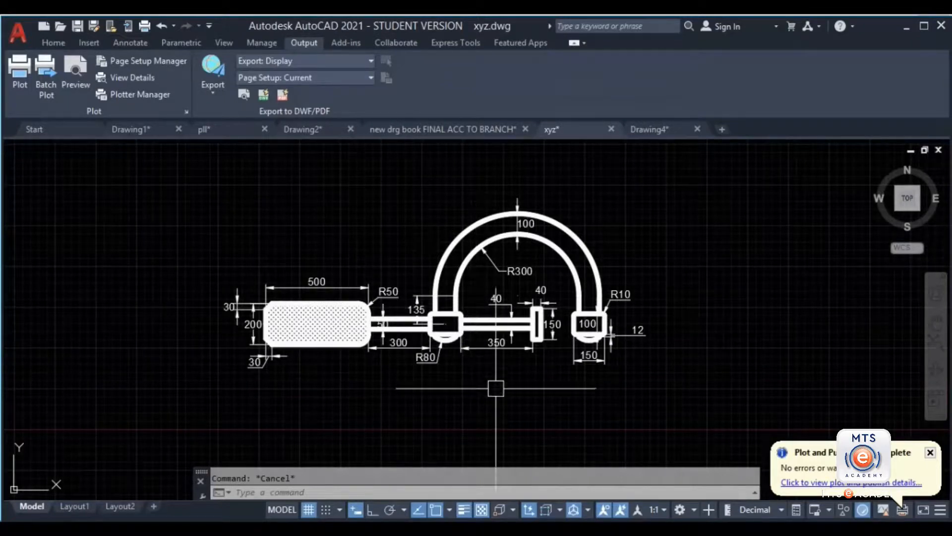
key("ctrl+p")
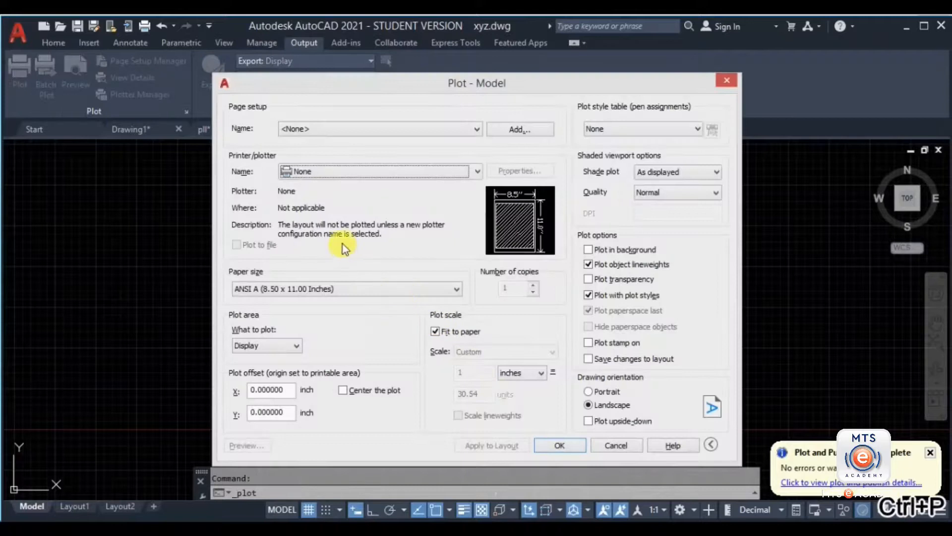
left_click(345, 174)
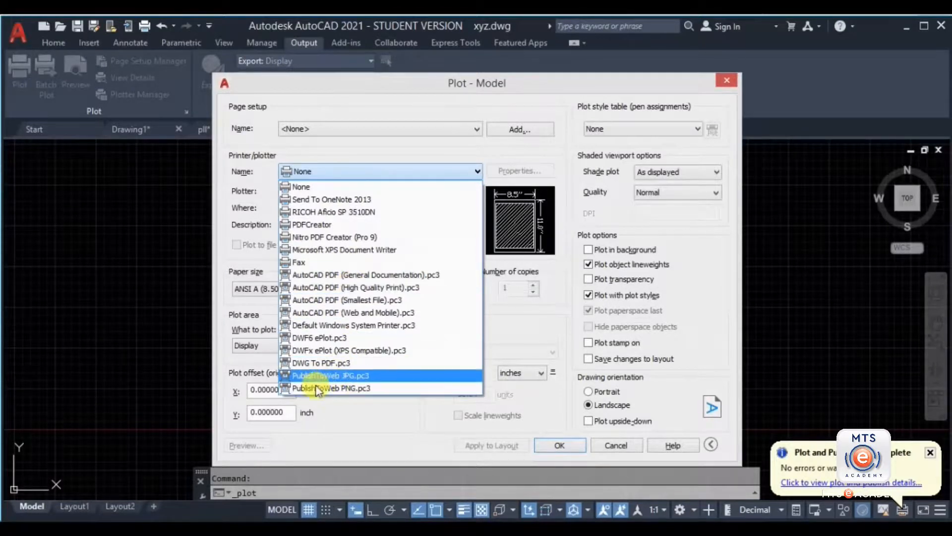
left_click(359, 374)
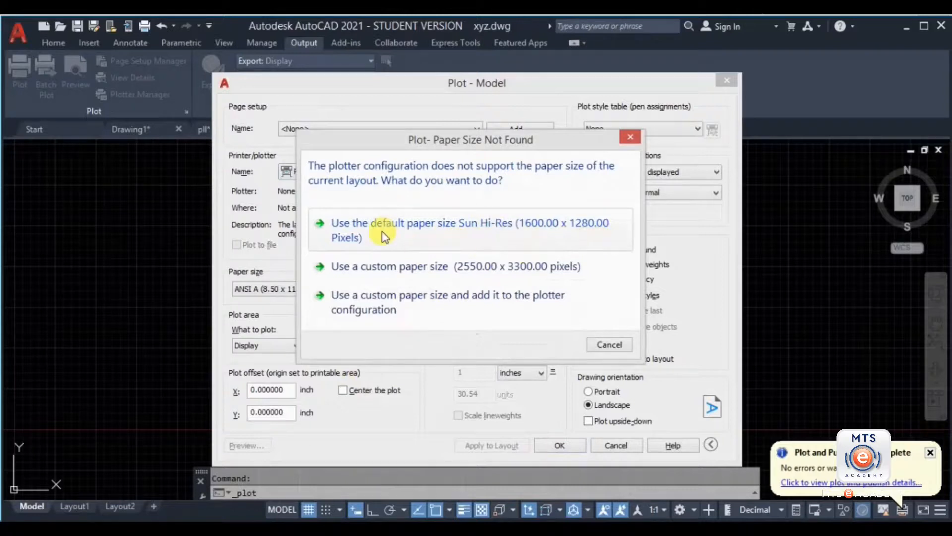
left_click(415, 232)
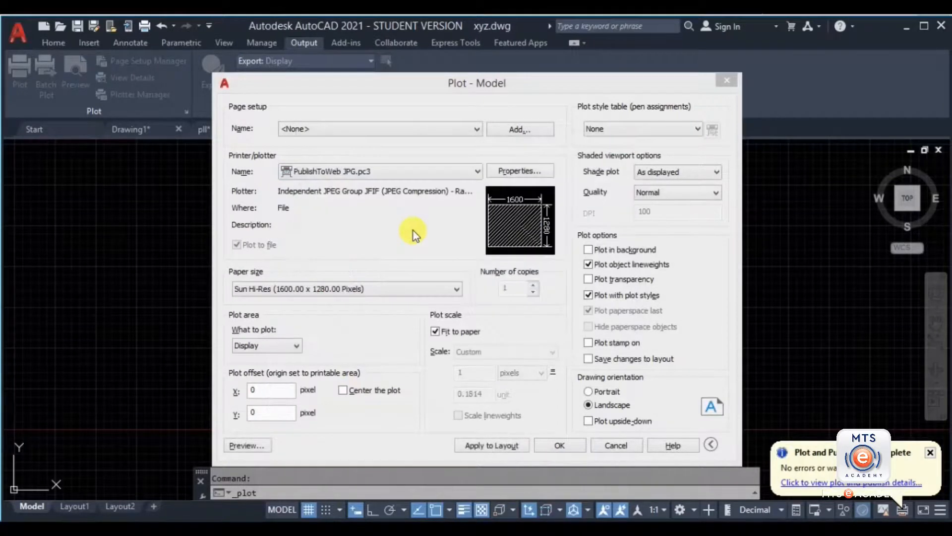
Center the plot and set the plot area to a window enclosing the whole micrometer with its dimensions.
left_click(366, 396)
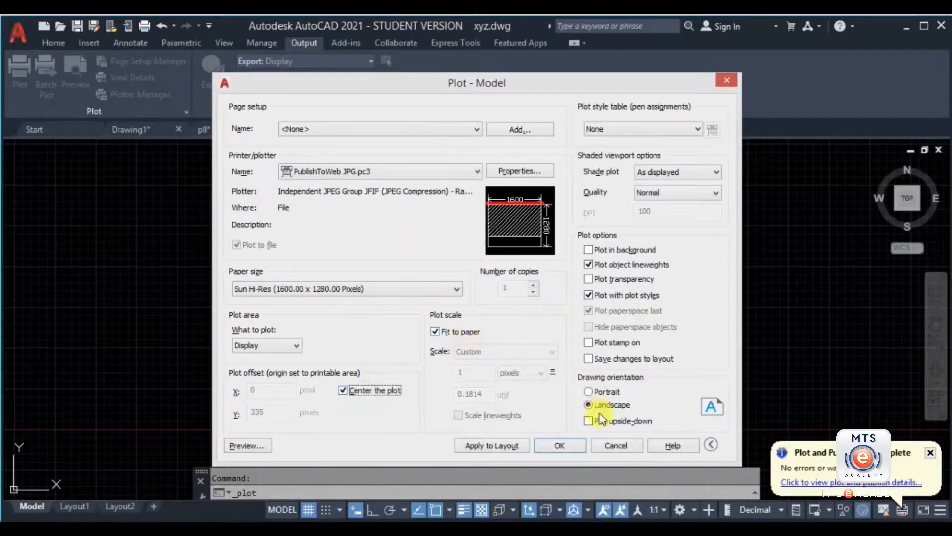
left_click(257, 347)
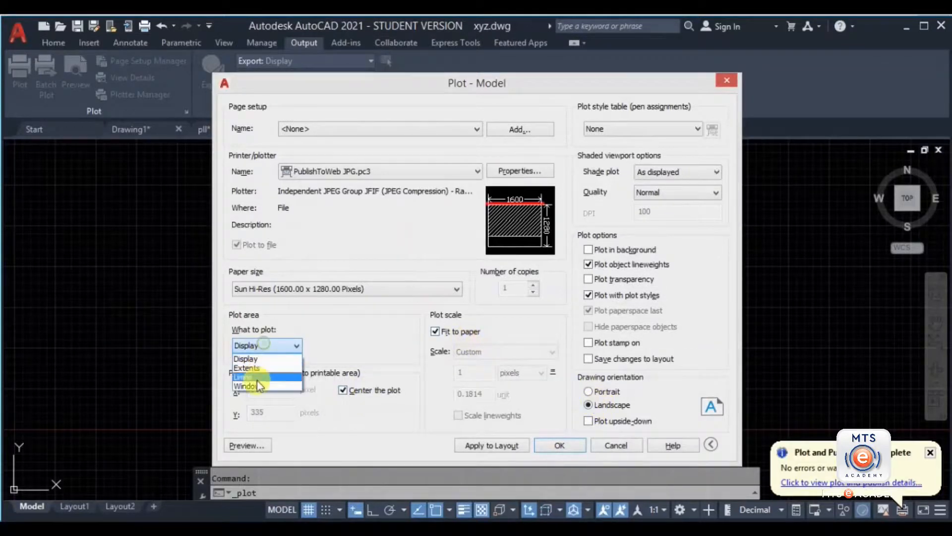
left_click(255, 388)
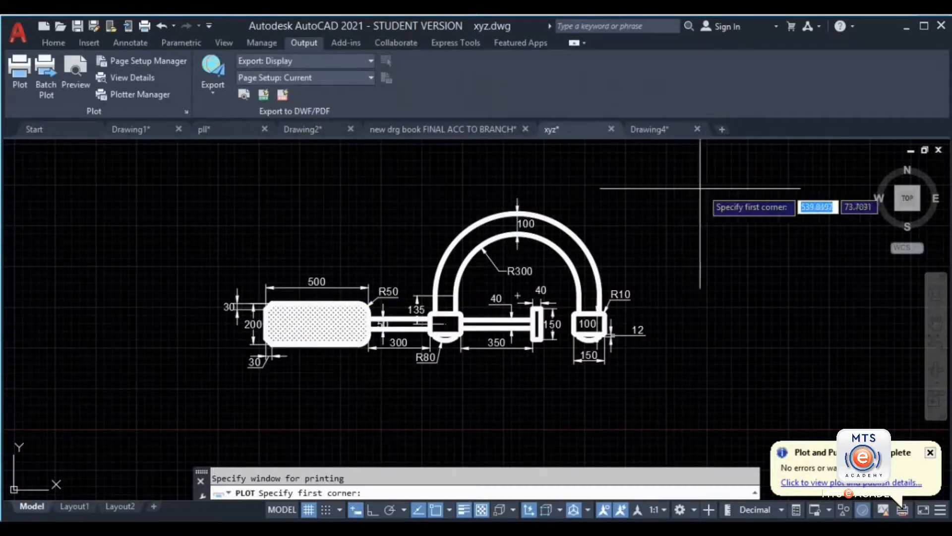
left_click(689, 200)
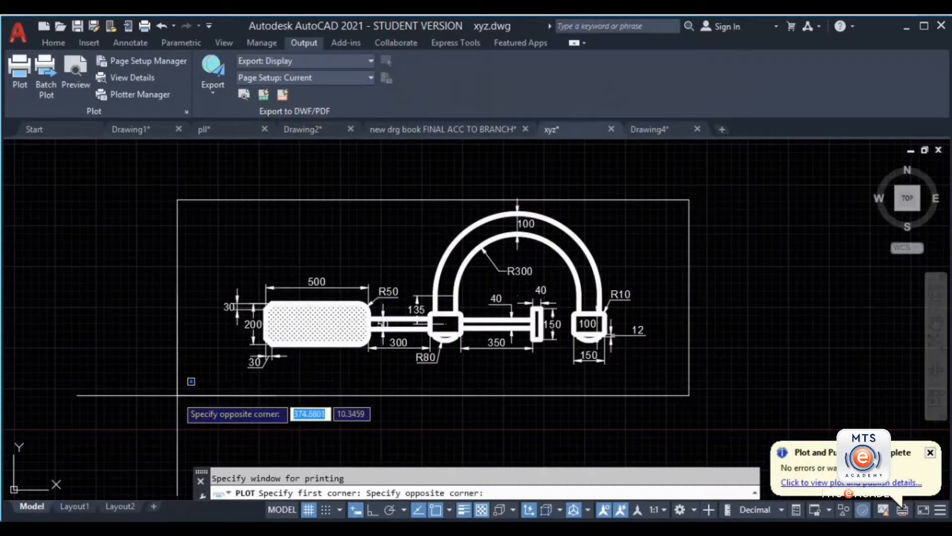
left_click(214, 394)
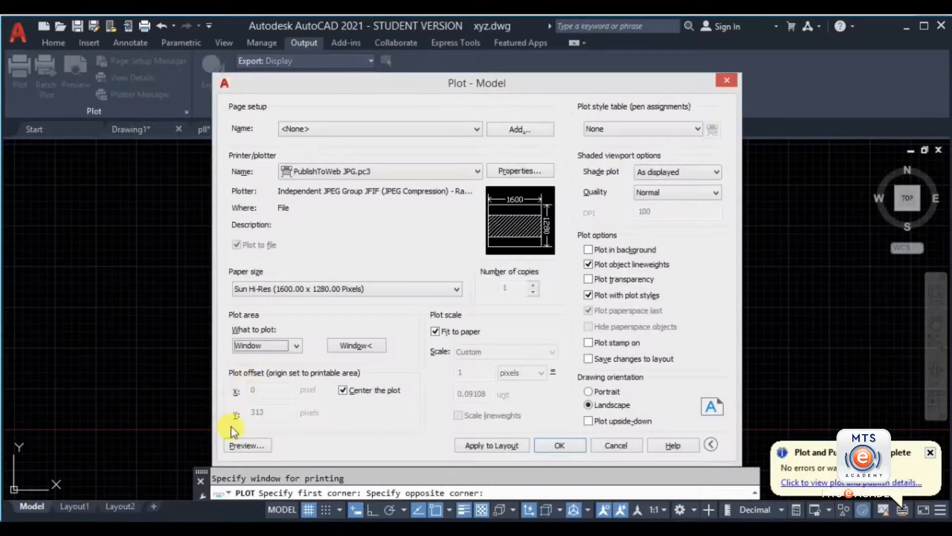
Preview the windowed micrometer and plot it to xyz-Model.jpg in New folder.
left_click(246, 445)
right_click(448, 191)
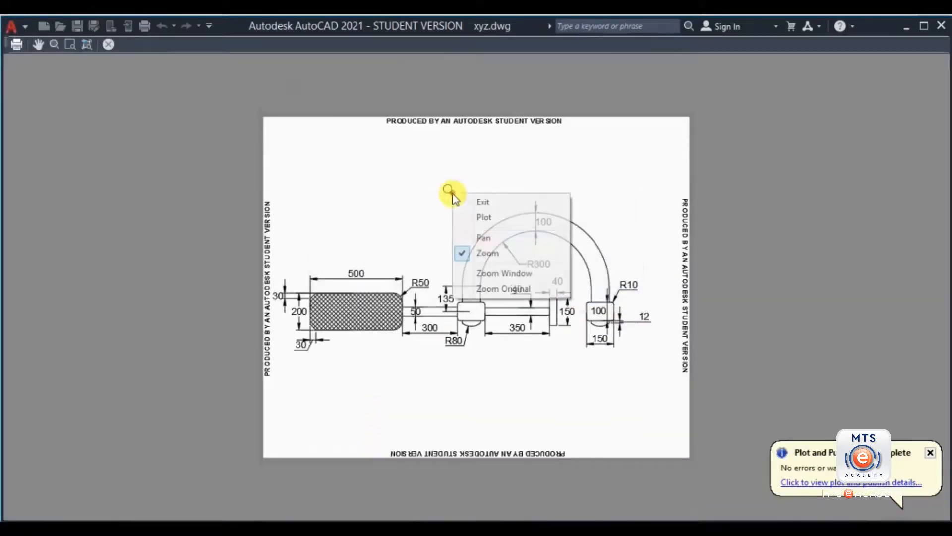
left_click(485, 217)
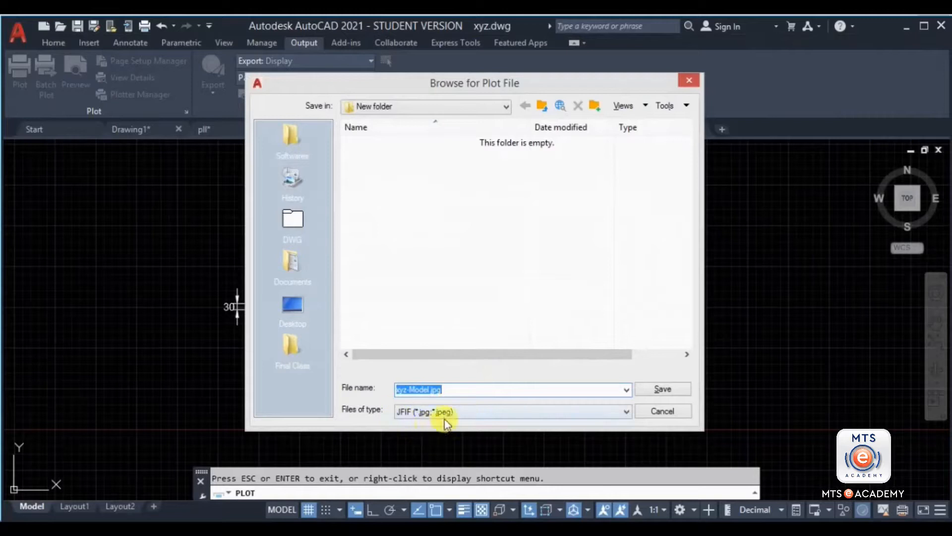
left_click(662, 389)
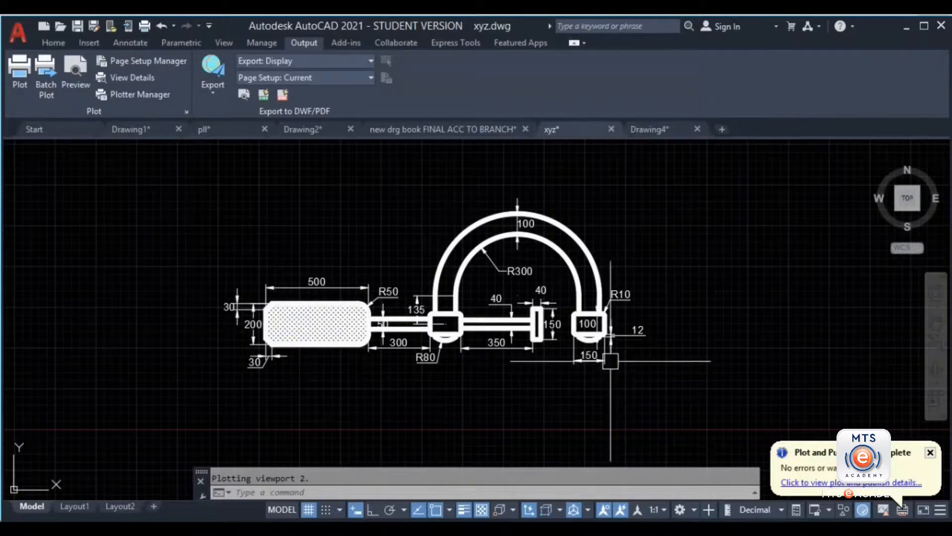
Look through the available plotters in new plot settings, up to PublishToWeb PNG.pc3, and cancel the plot.
middle_click_drag(610, 364, 602, 398)
key("ctrl+p")
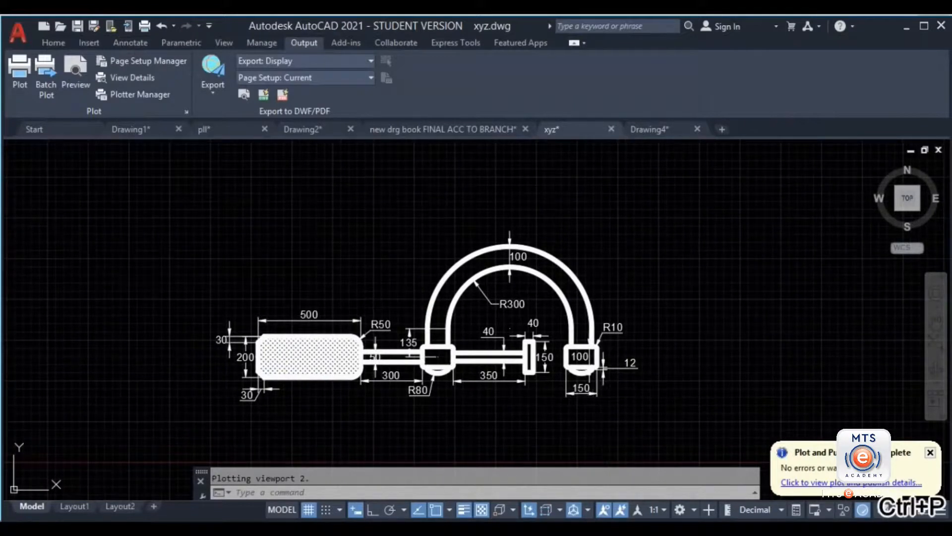
left_click(407, 176)
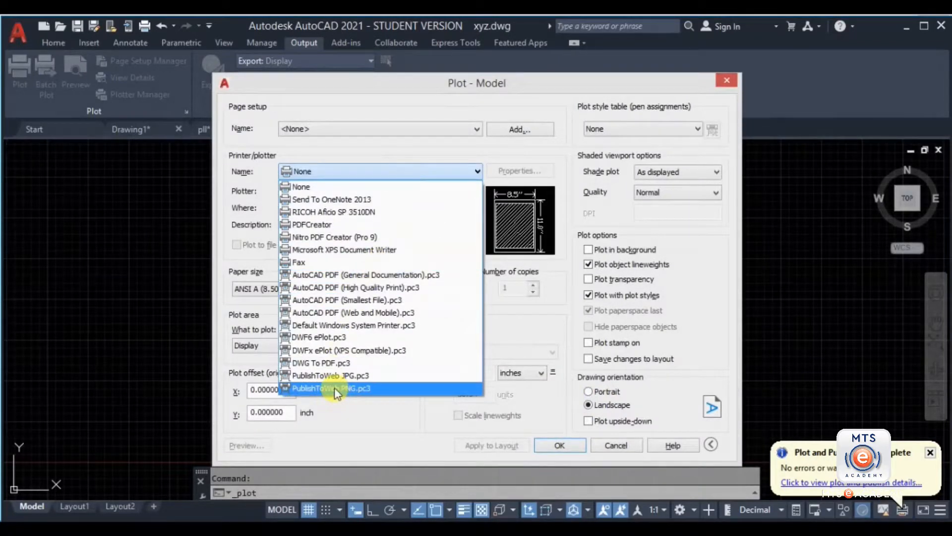
left_click(615, 446)
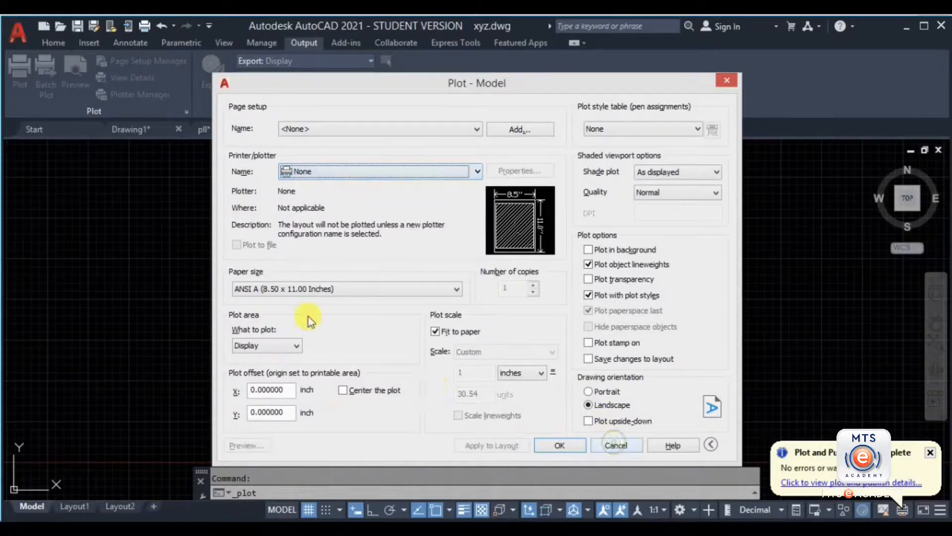
left_click(617, 446)
middle_click_drag(566, 325, 532, 368)
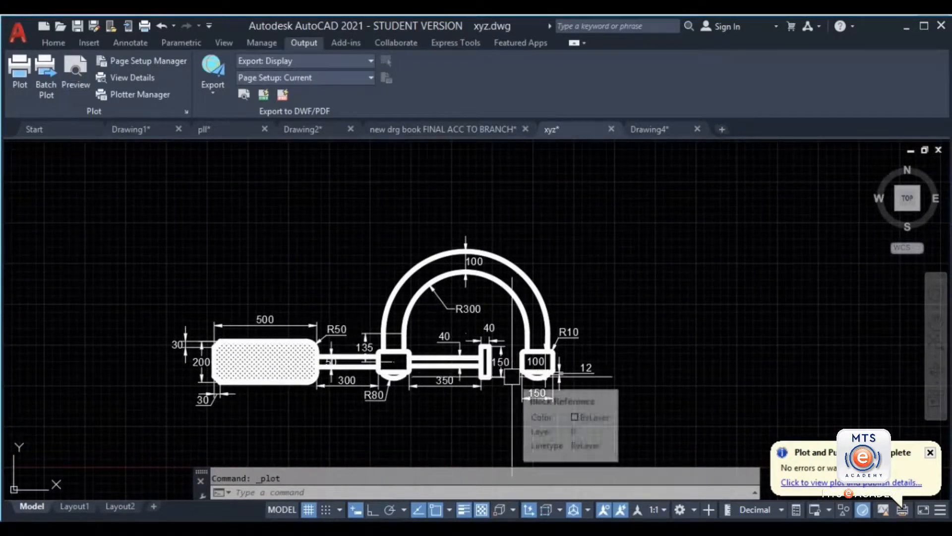
key("ctrl+p")
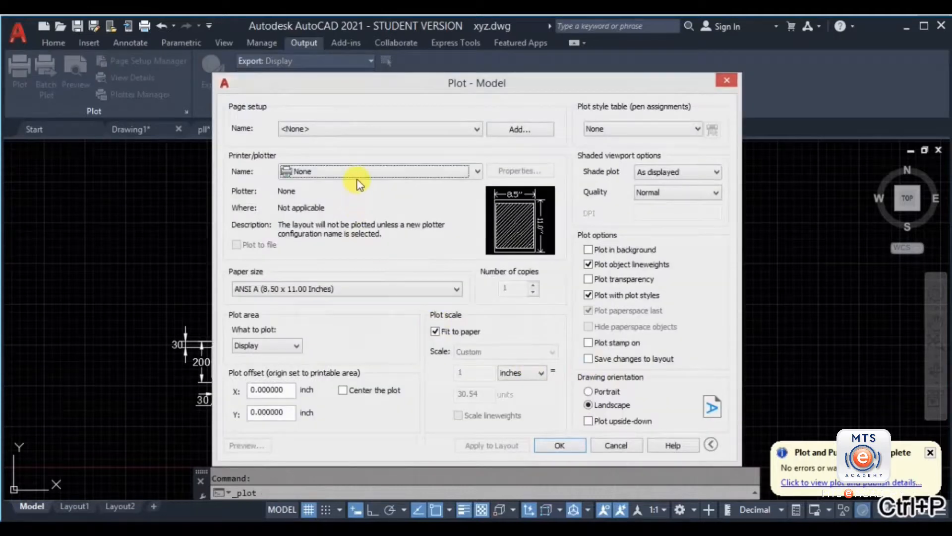
left_click(355, 171)
left_click(351, 290)
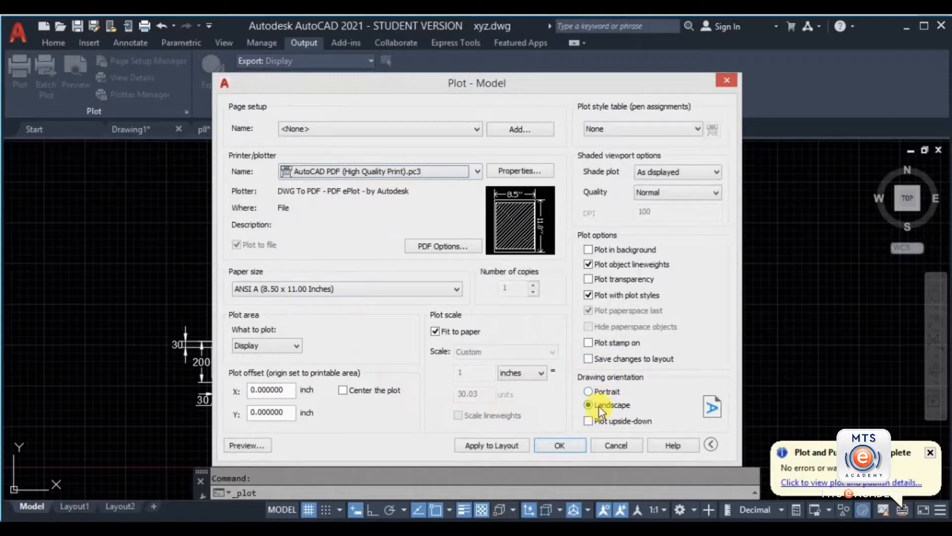
left_click(353, 394)
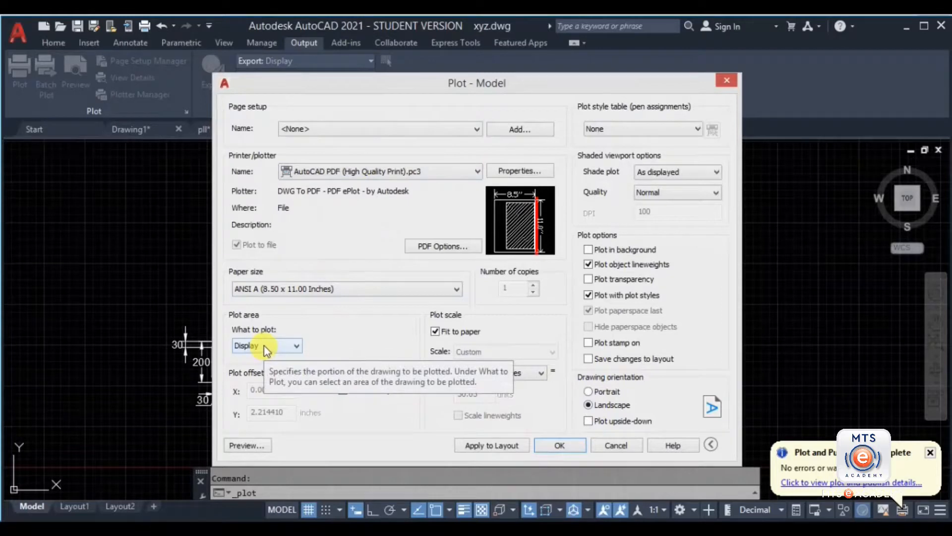
left_click(616, 445)
Set up a centered plot with AutoCAD PDF (High Quality Print).pc3 for a display showing the hammer handle and part of the micrometer.
mouse_move(382, 365)
middle_mouse_down()
mouse_move(548, 344)
mouse_move(827, 348)
middle_mouse_up()
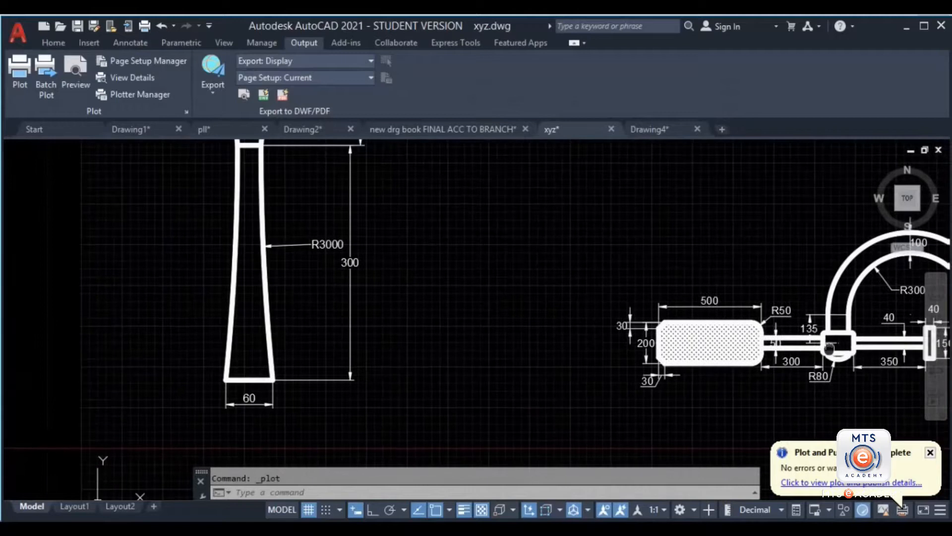
scroll(723, 331, "up", 2)
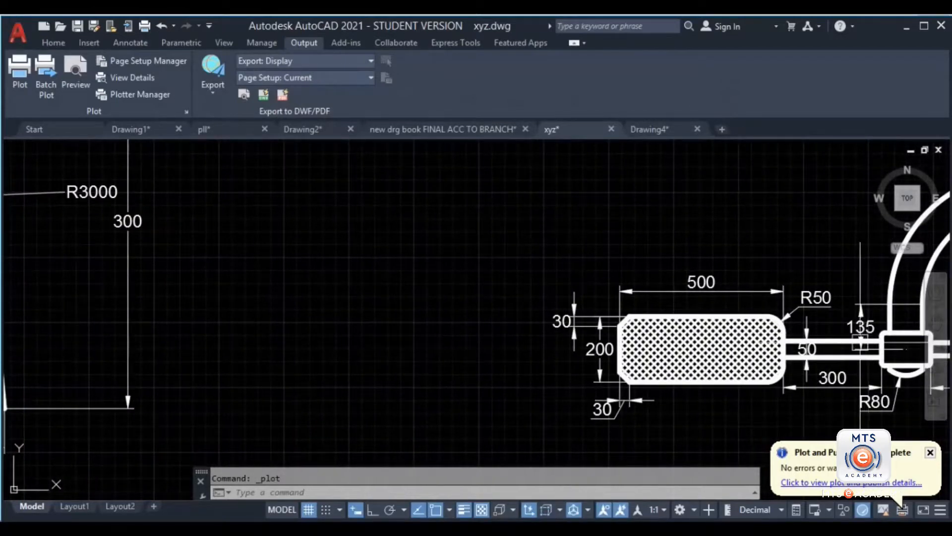
scroll(79, 260, "down", 3)
scroll(79, 259, "up", 3)
scroll(348, 253, "down", 3)
scroll(308, 202, "up", 3)
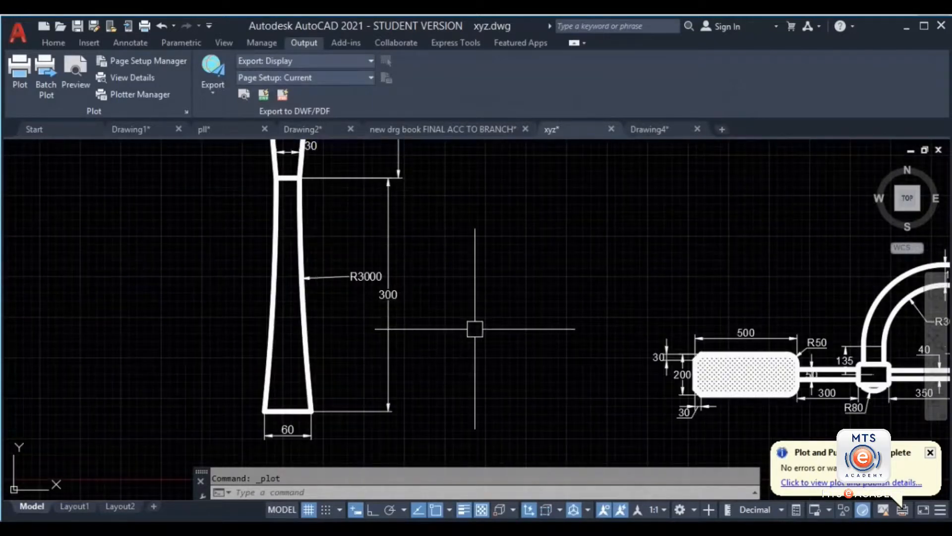
key("ctrl+p")
left_click(379, 172)
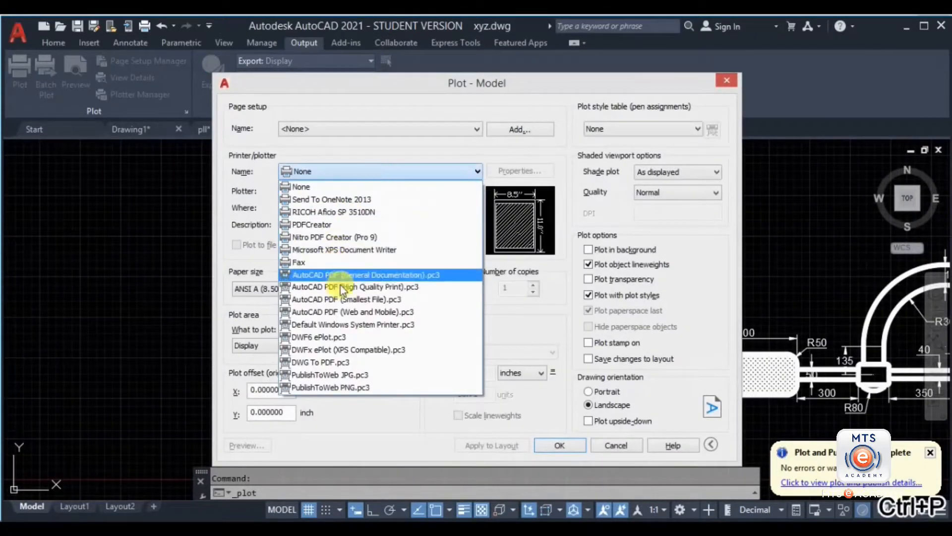
left_click(343, 288)
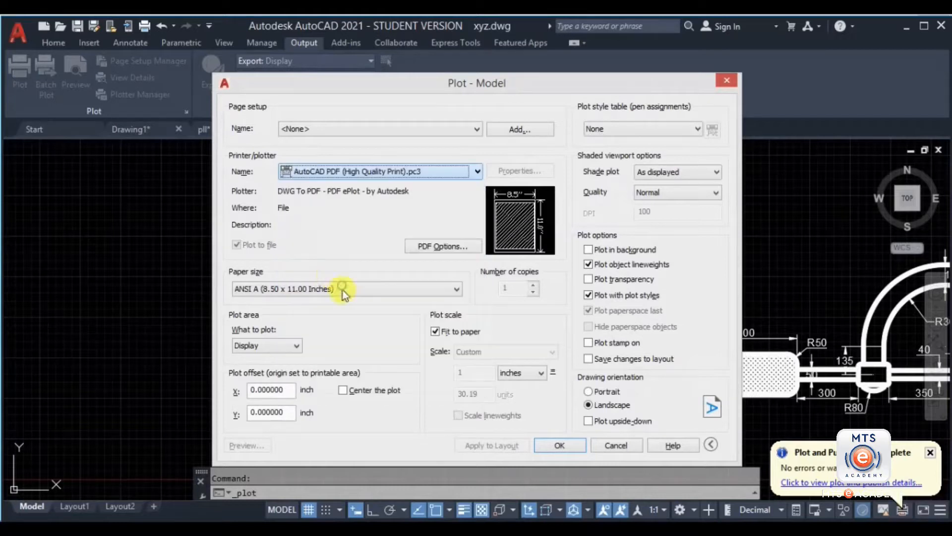
left_click(343, 390)
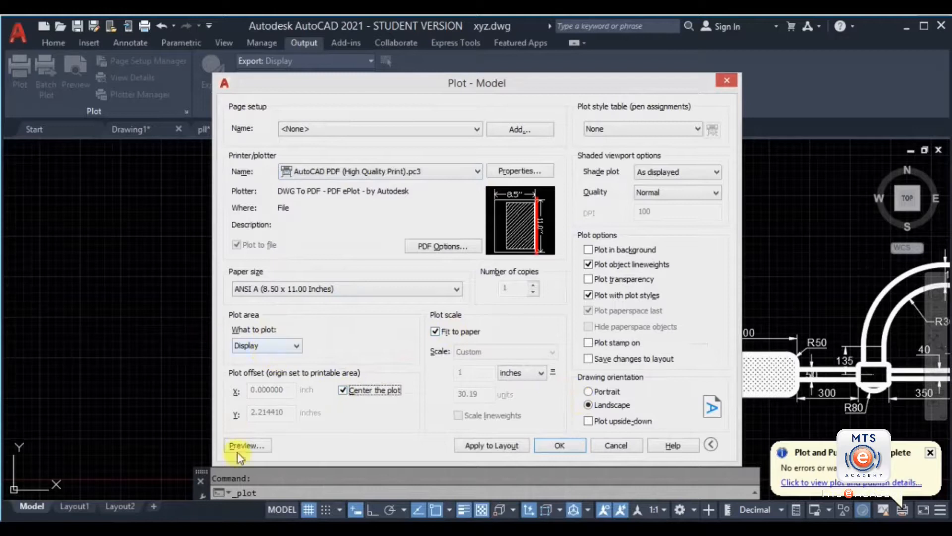
Check in a plot preview which parts of the hammer and micrometer the Display plot area covers.
left_click(251, 447)
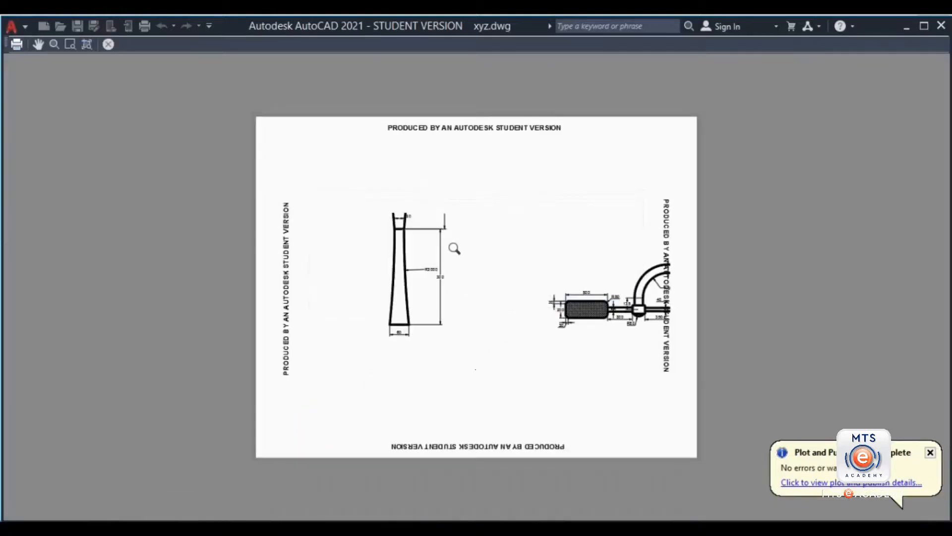
scroll(407, 260, "up", 2)
right_click(466, 244)
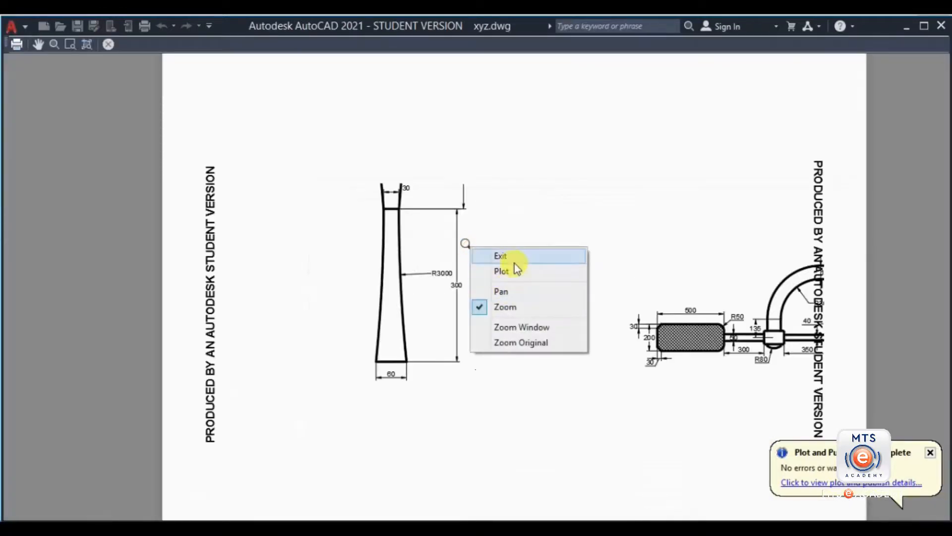
left_click(514, 260)
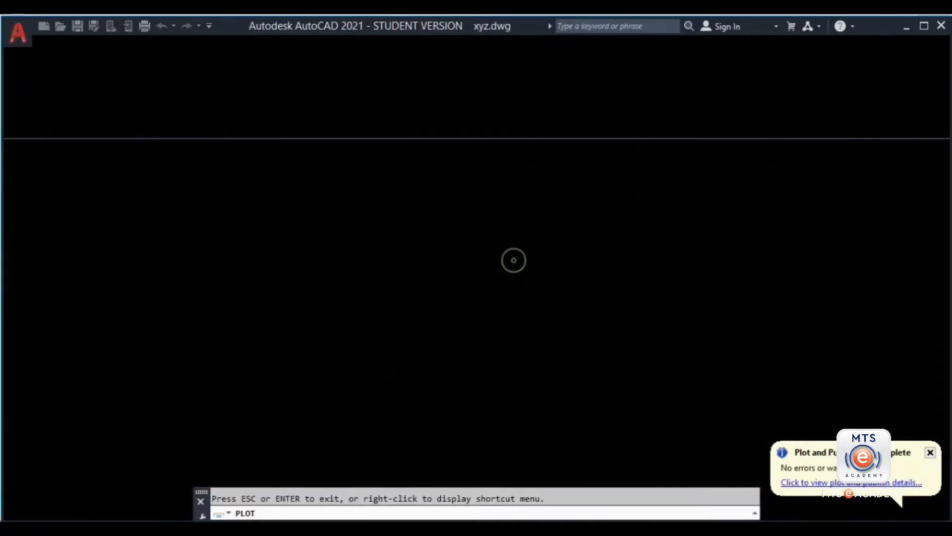
Change the plot area to Extents and inspect the placement of all the drawings in a plot preview.
left_click(281, 350)
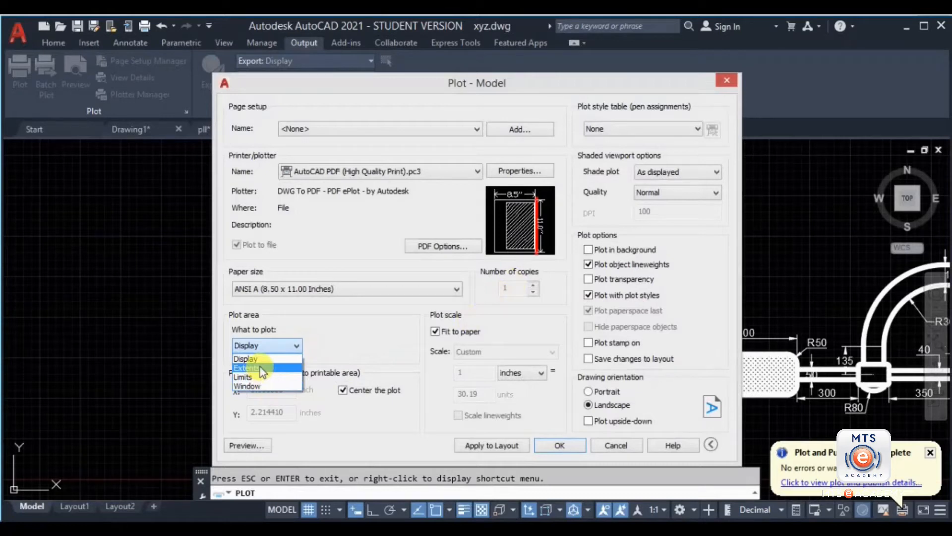
left_click(260, 367)
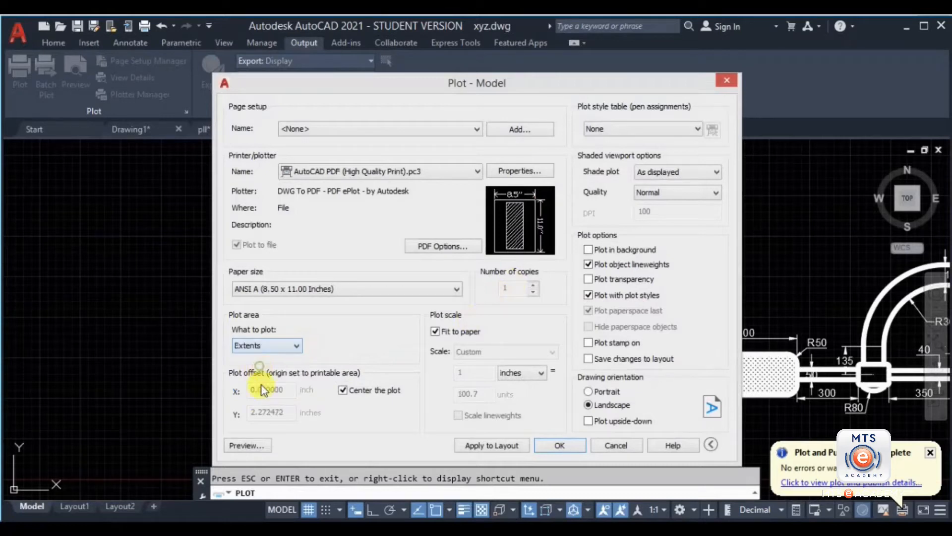
left_click(261, 445)
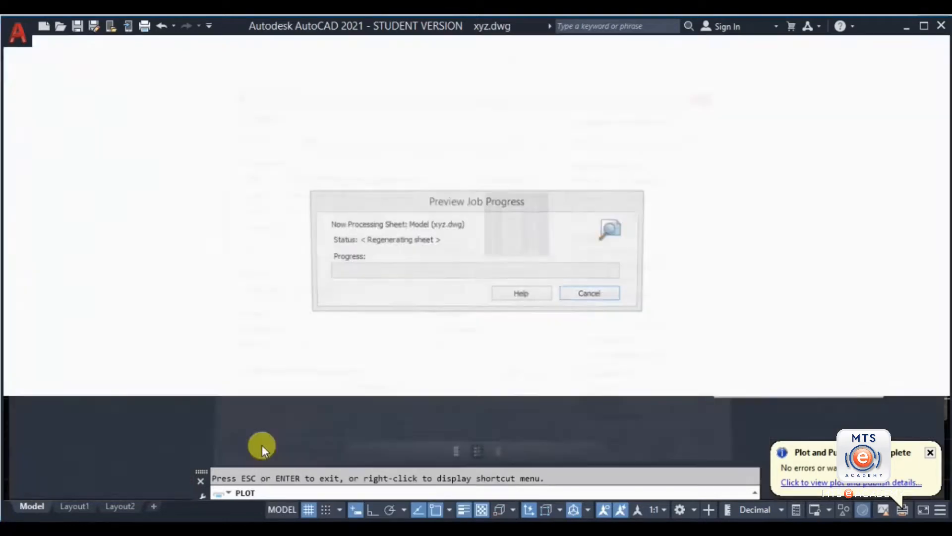
scroll(345, 220, "up", 6)
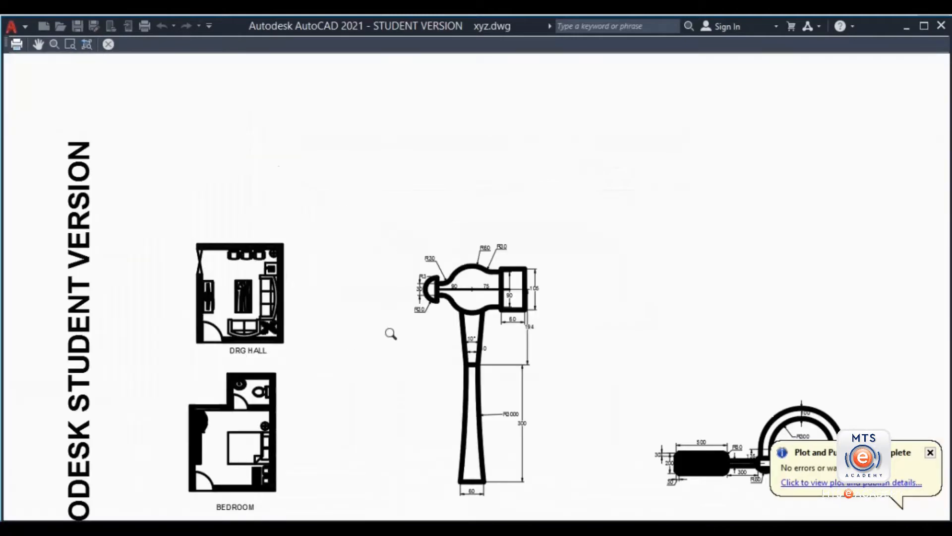
scroll(521, 295, "down", 6)
middle_click_drag(587, 254, 504, 215)
right_click(504, 215)
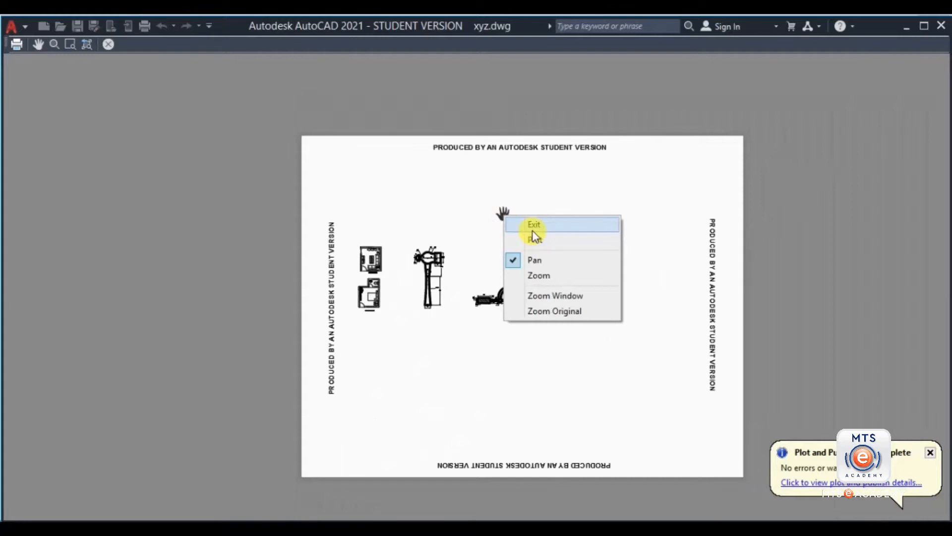
left_click(532, 229)
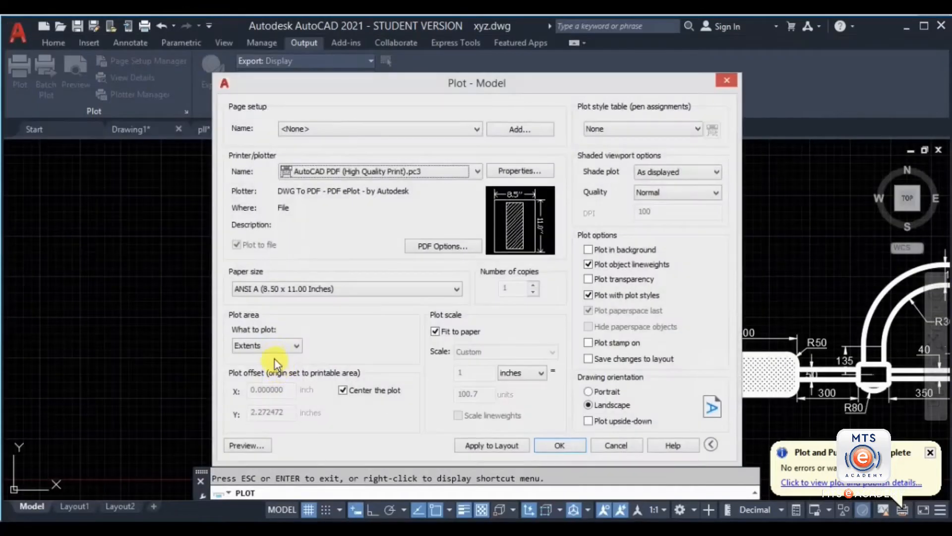
Start specifying a plot window in the drawing and cancel the plot command.
left_click(275, 347)
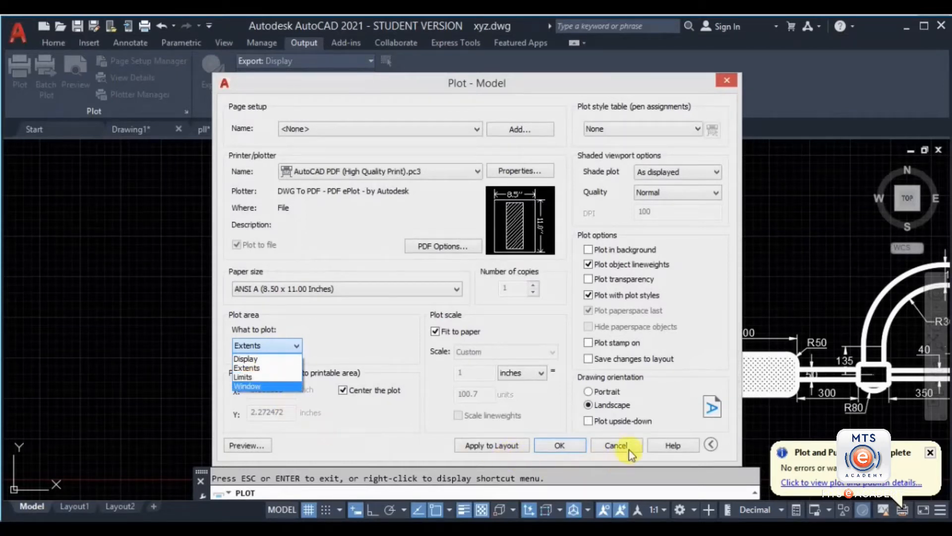
left_click(606, 441)
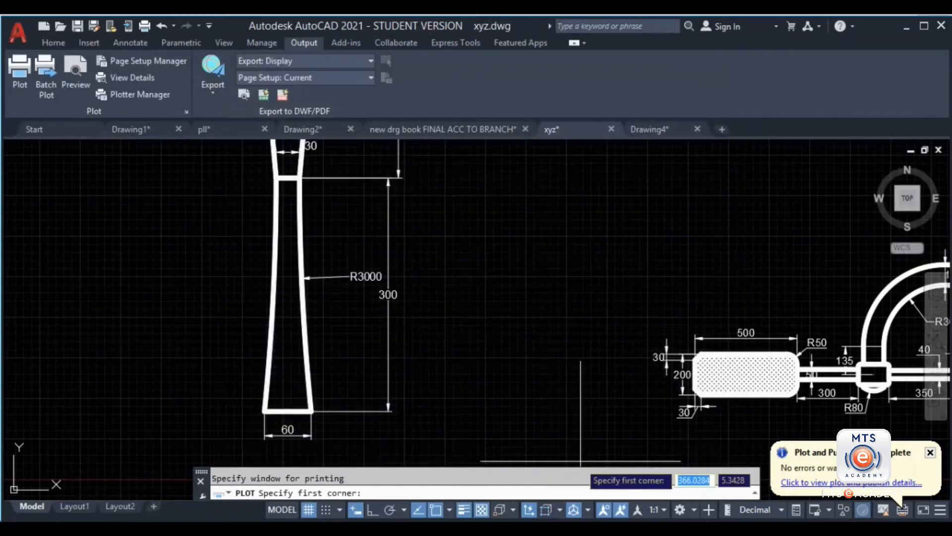
key("Escape")
key("Escape")
mouse_move(457, 380)
middle_mouse_down()
mouse_move(453, 342)
mouse_move(501, 315)
middle_mouse_up()
key("Escape")
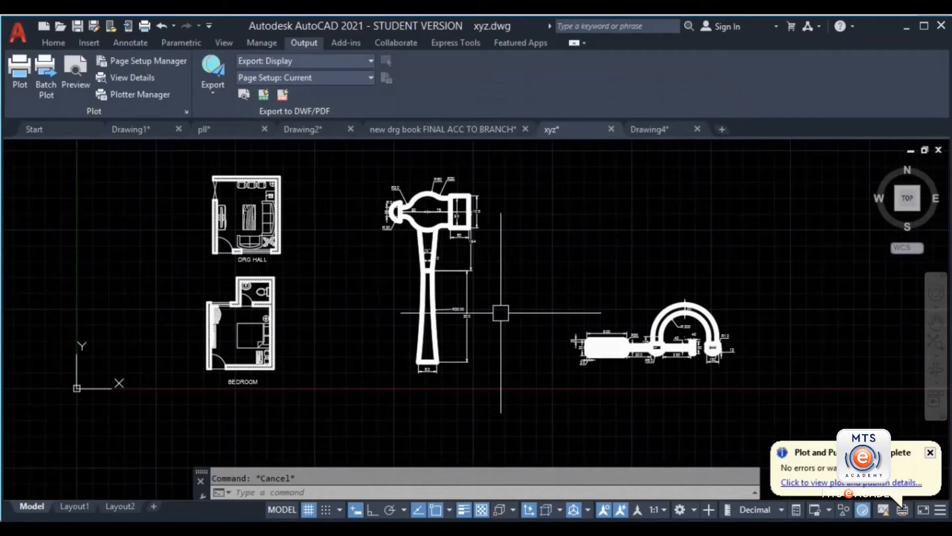